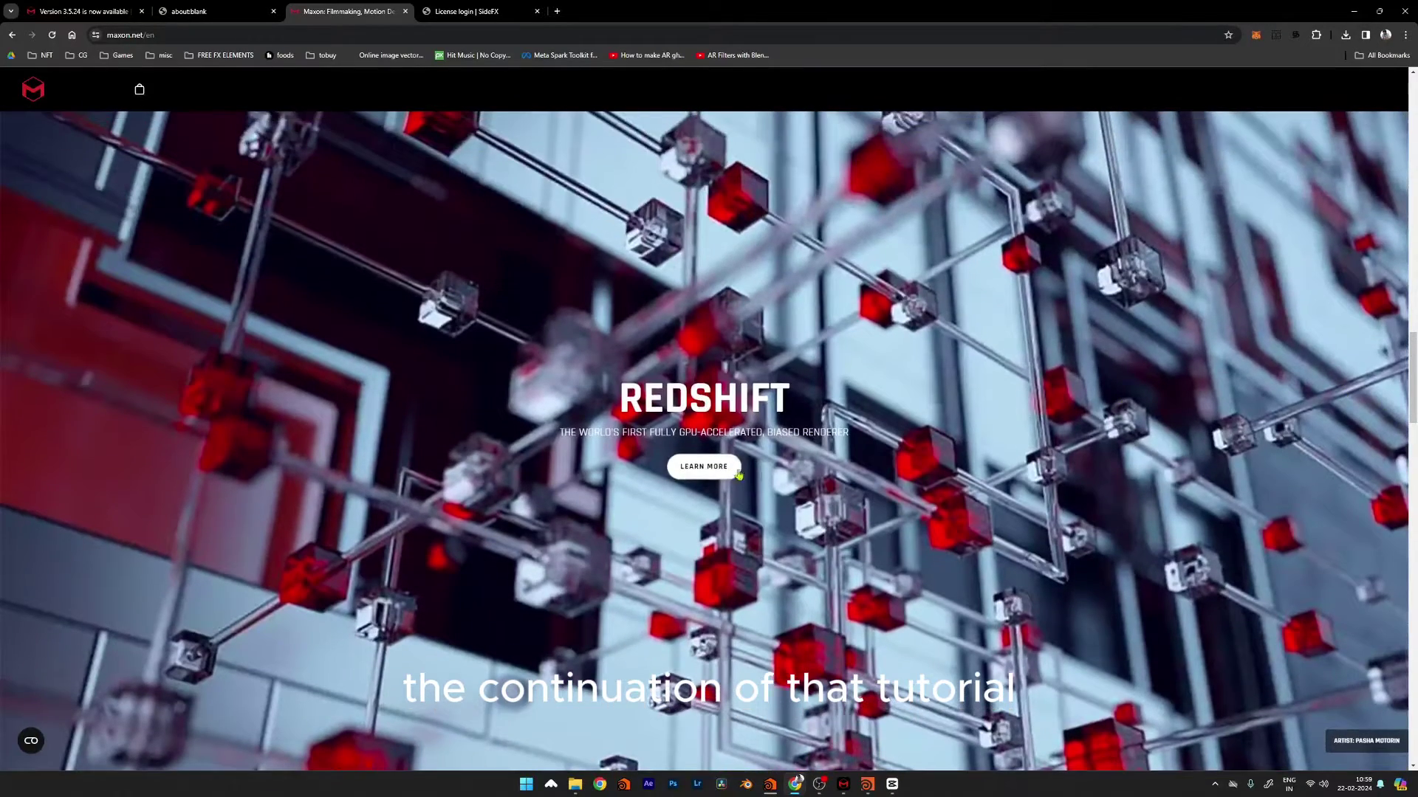
Step: Look through the Maxon home page and the Redshift product page for a Redshift download option
click(738, 473)
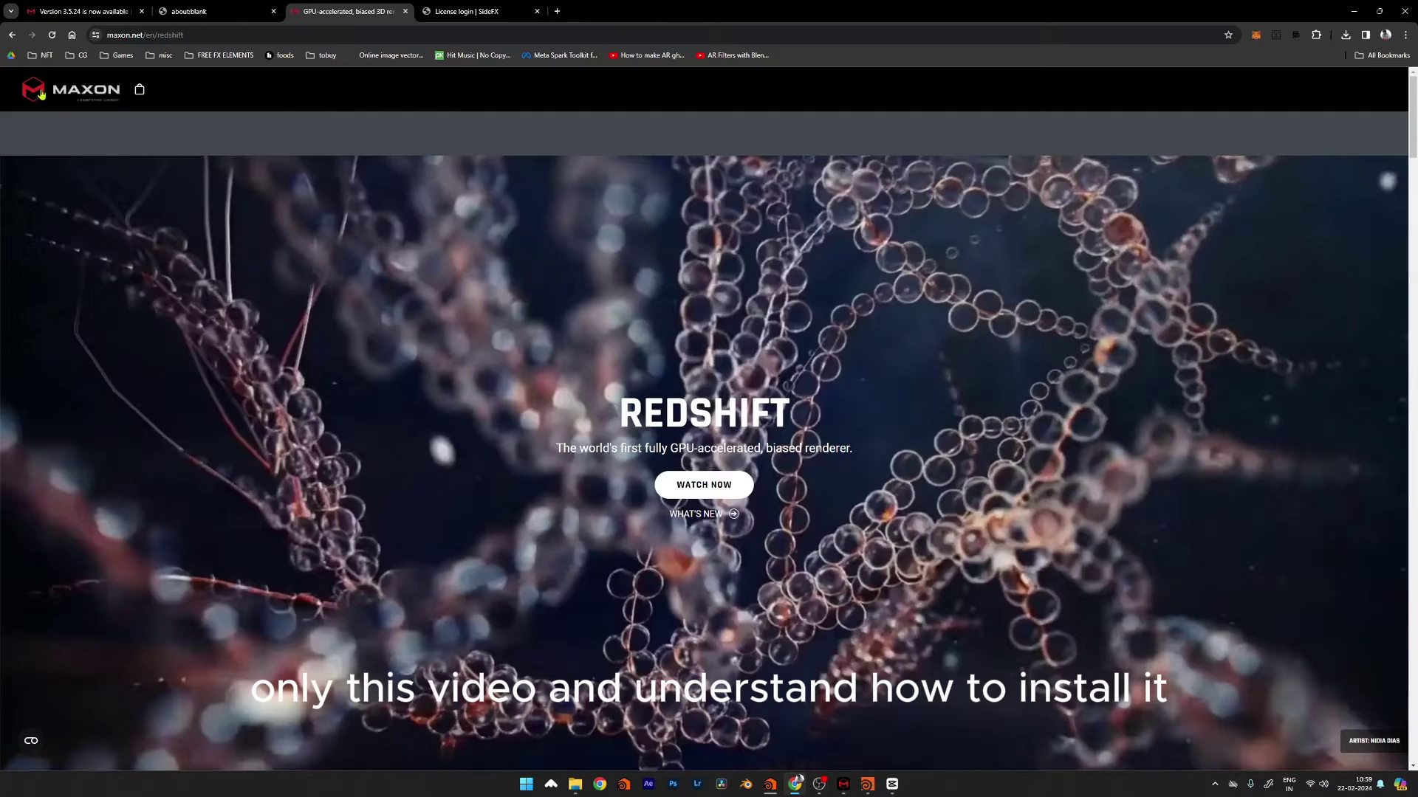
scroll(1415, 167, down, 7)
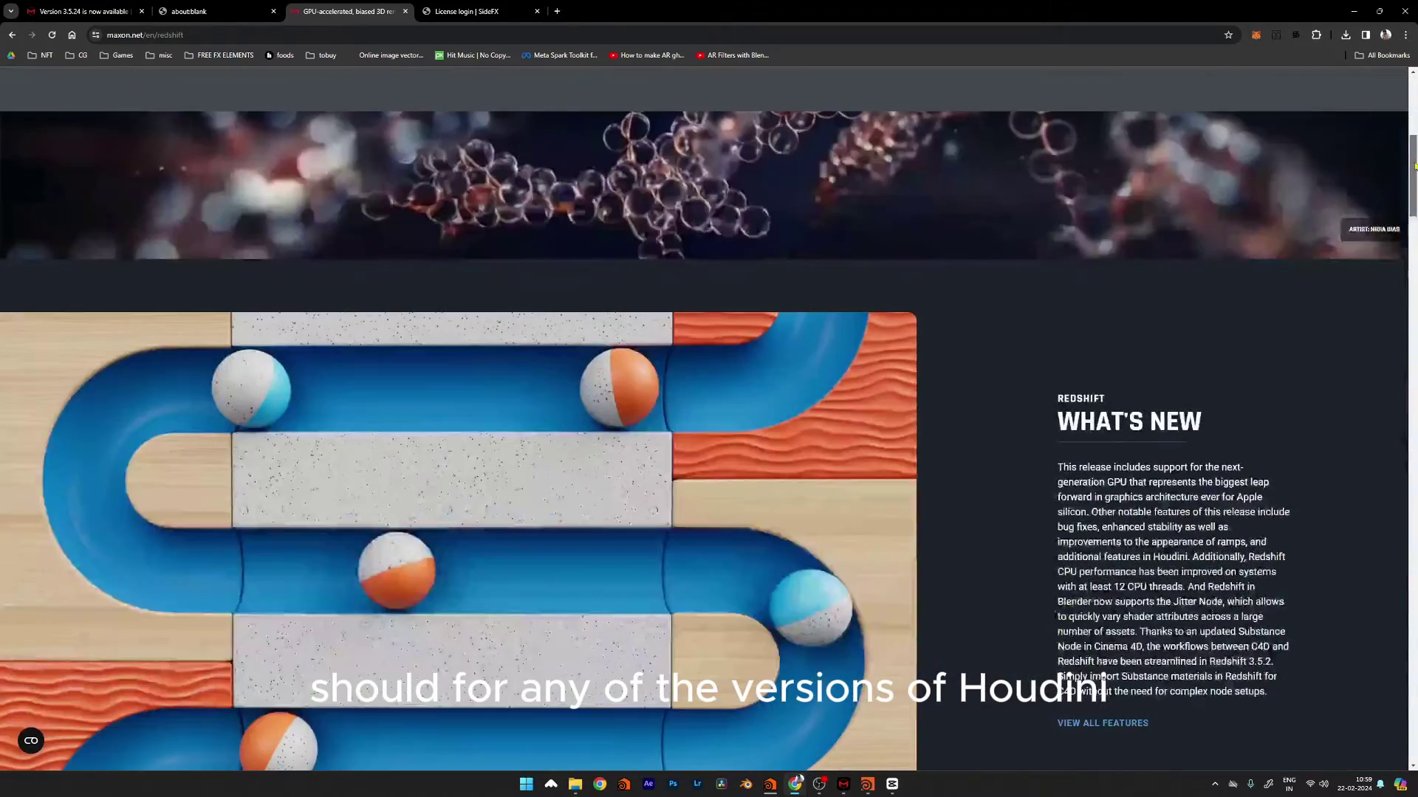
scroll(1415, 167, down, 20)
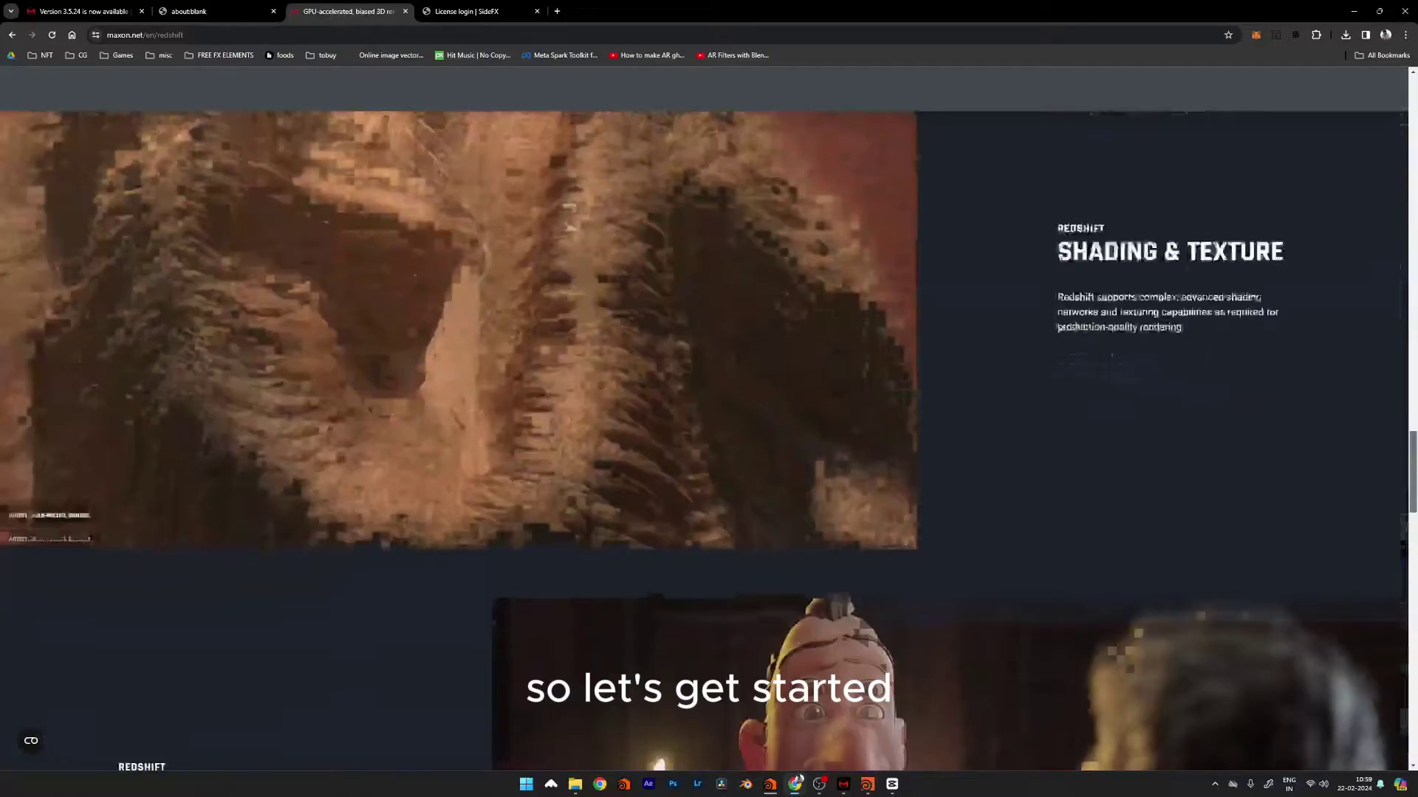
scroll(1415, 167, down, 20)
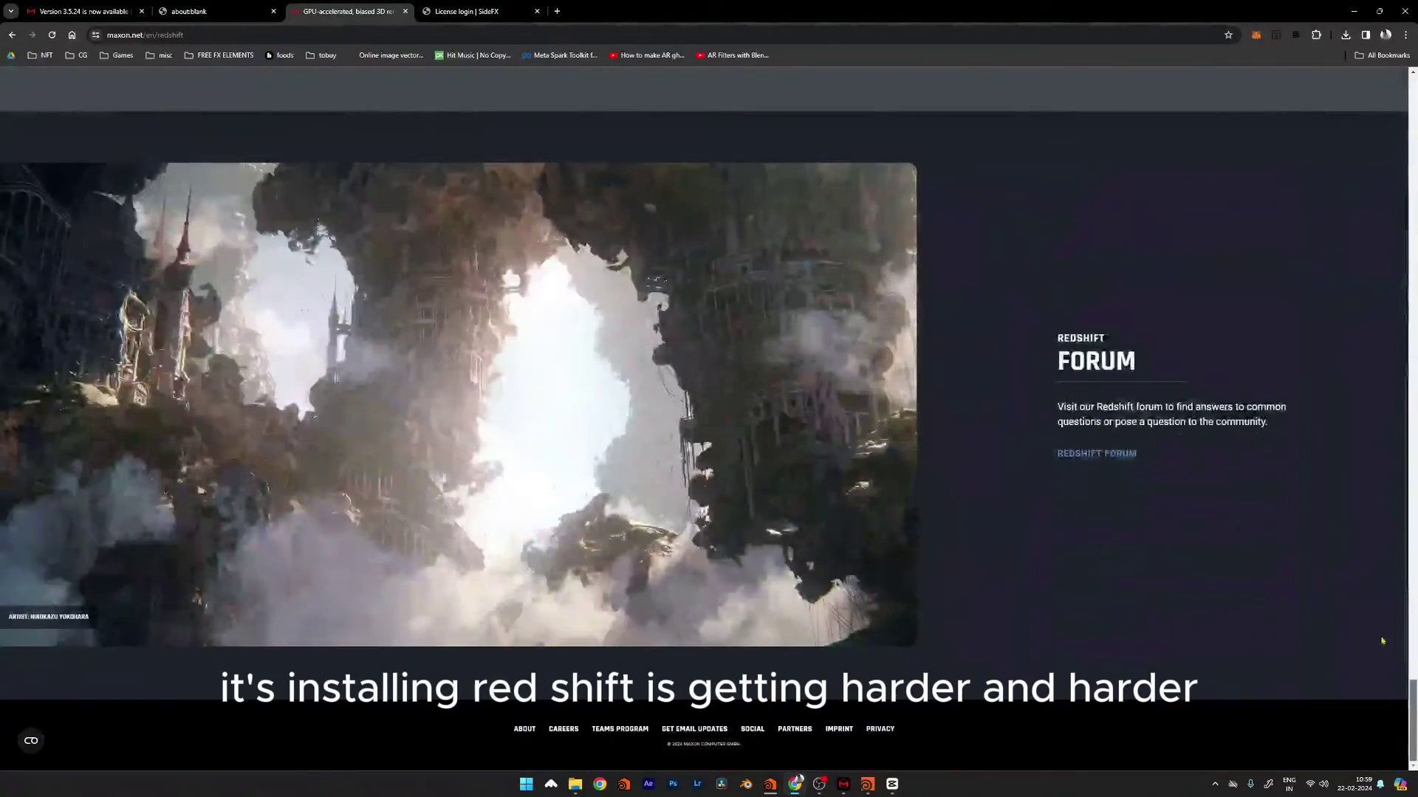
click(1102, 459)
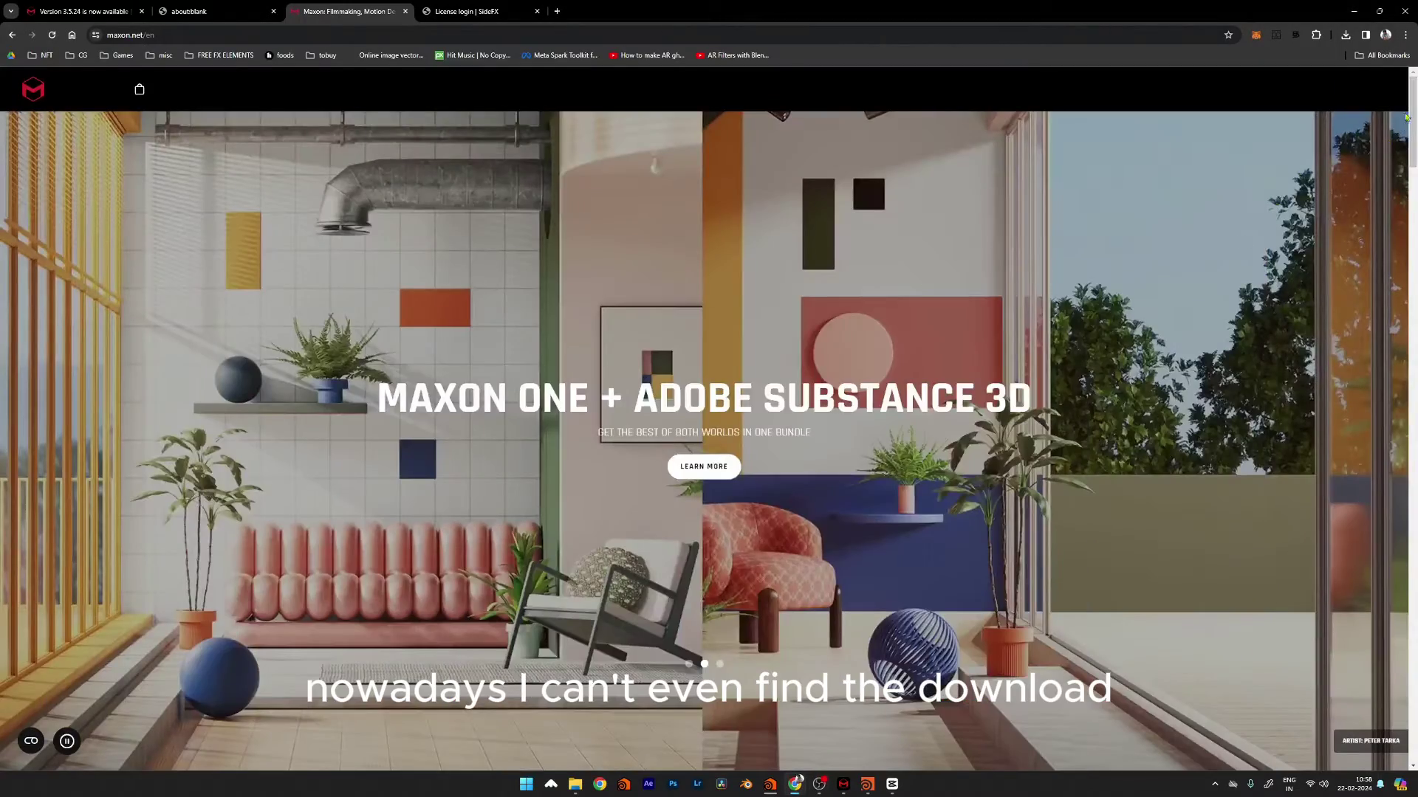
scroll(1406, 116, down, 15)
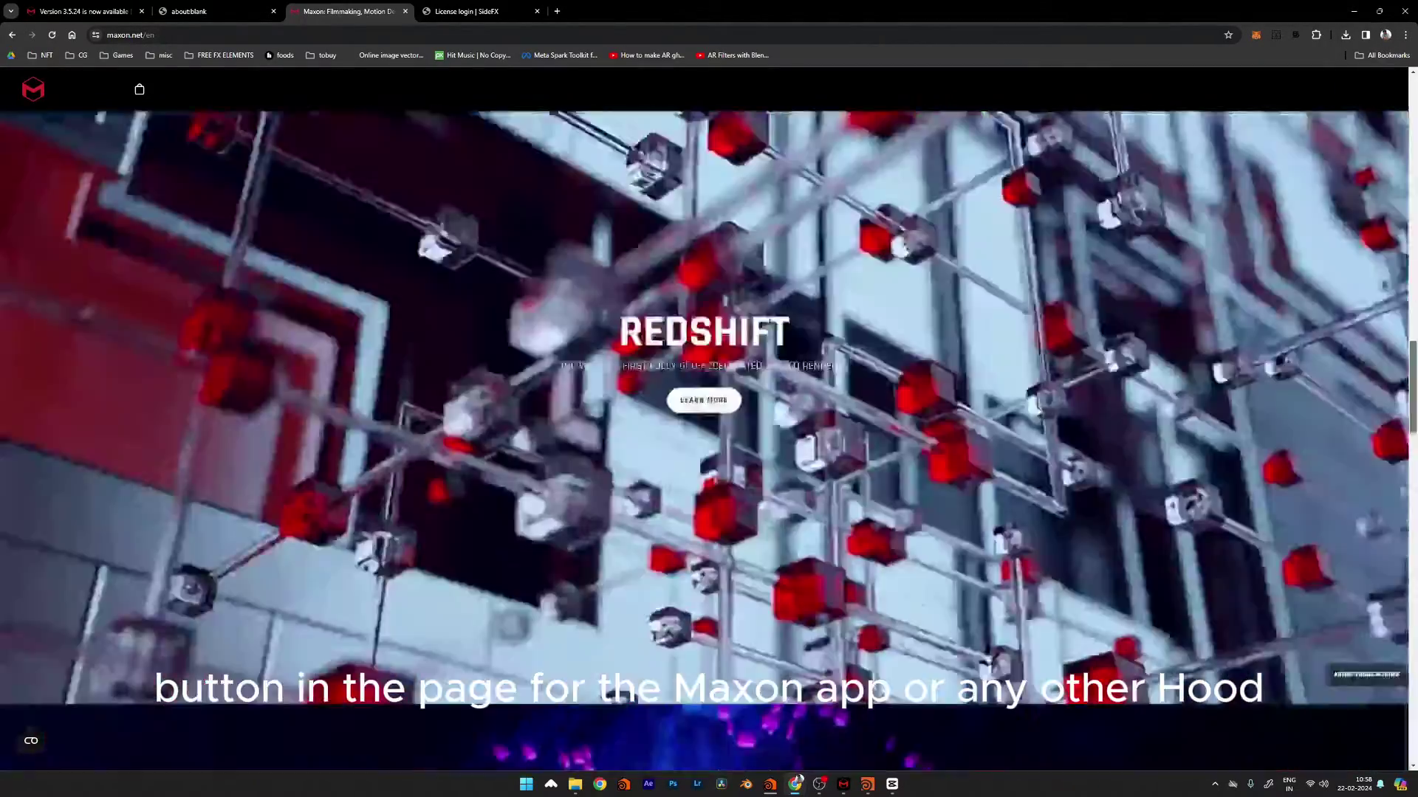
scroll(709, 407, down, 15)
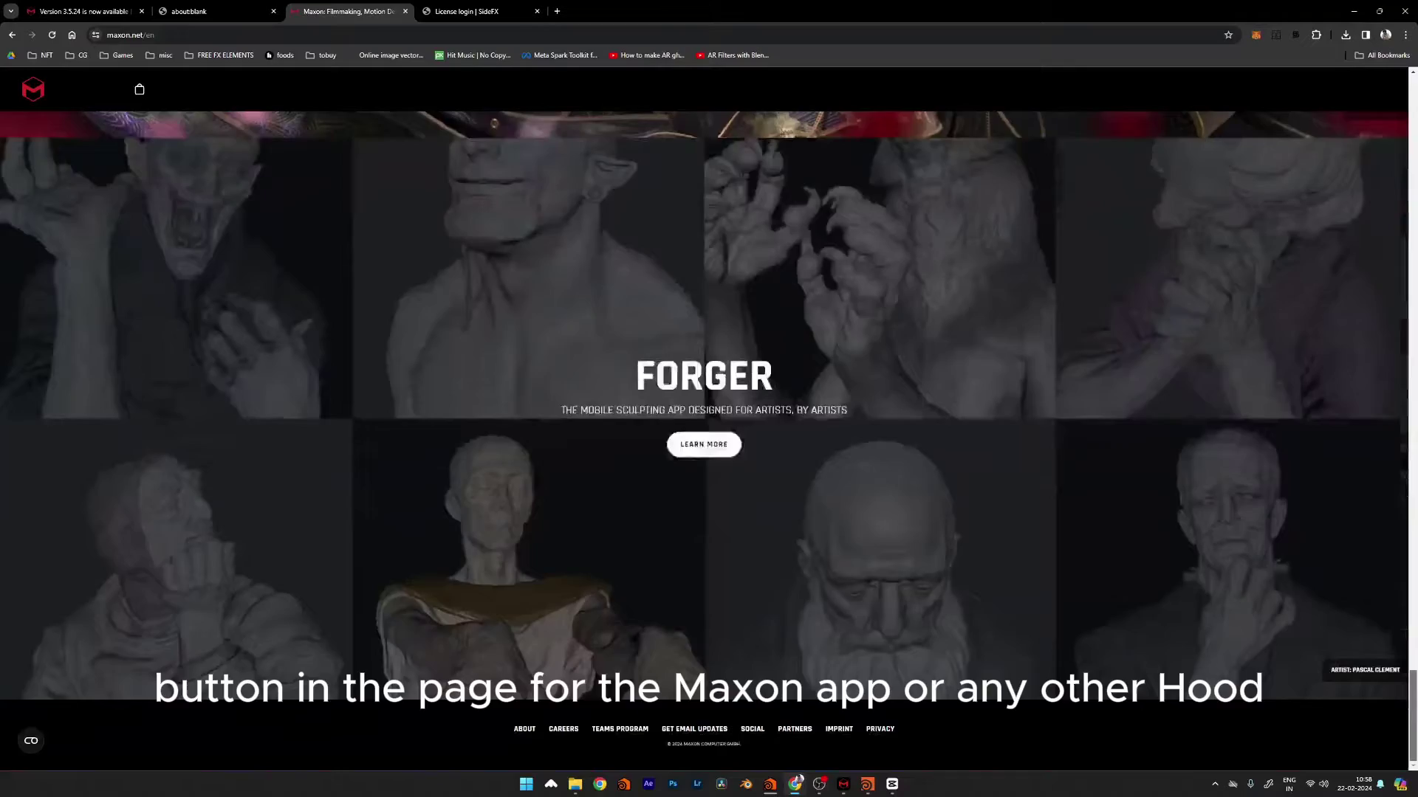
scroll(731, 474, up, 15)
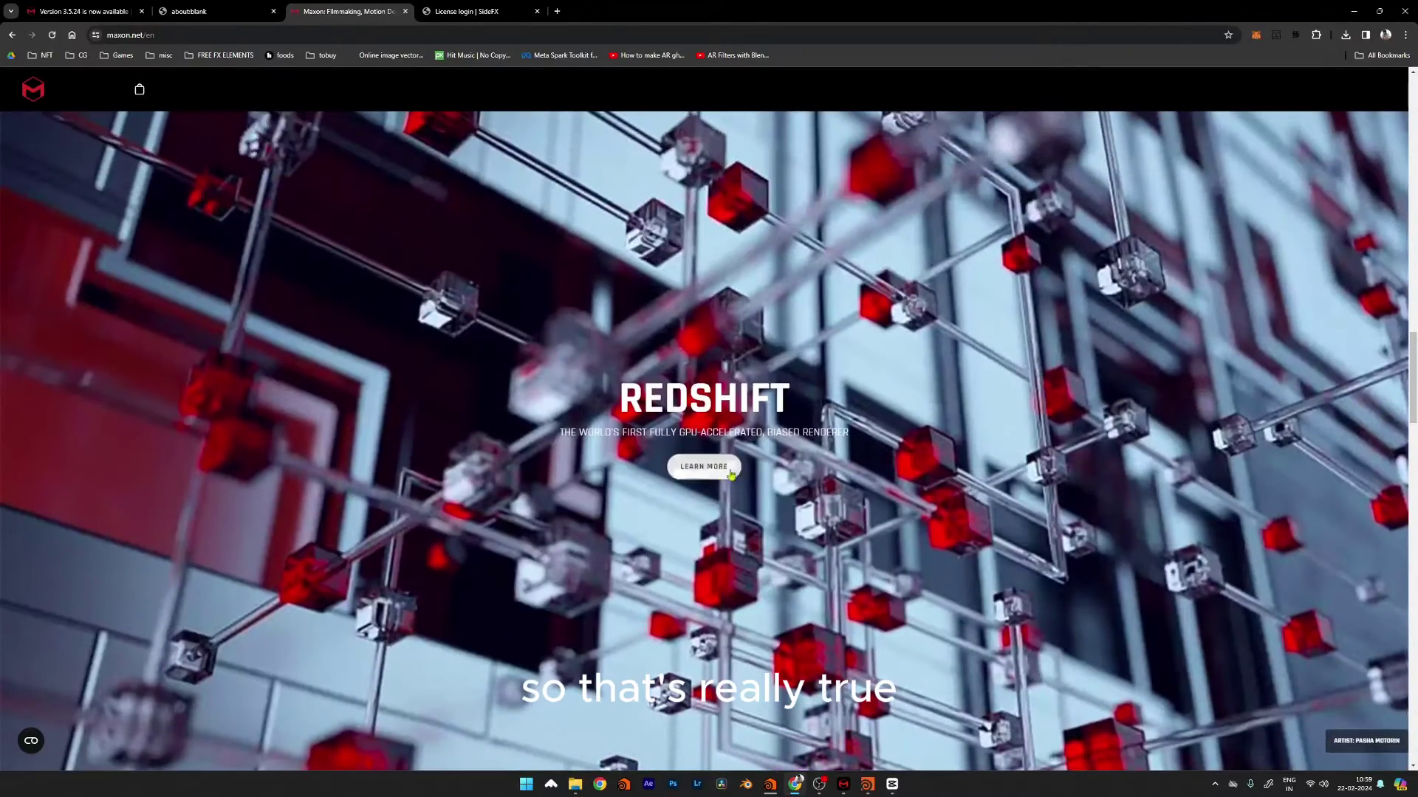
Step: Open the Redshift product page from the Maxon home page and go to the Redshift forum linked at its end
click(731, 474)
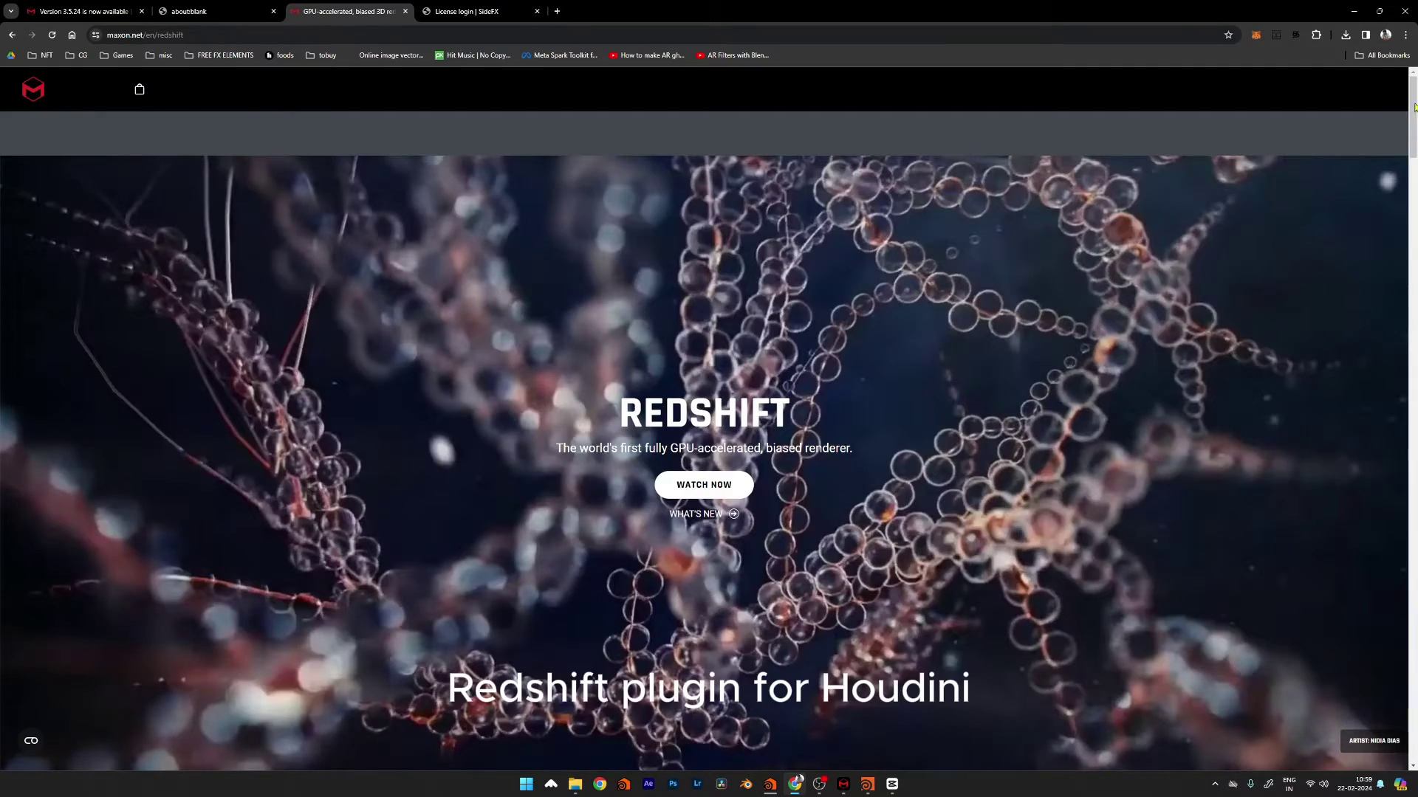
scroll(847, 166, down, 12)
scroll(708, 443, down, 20)
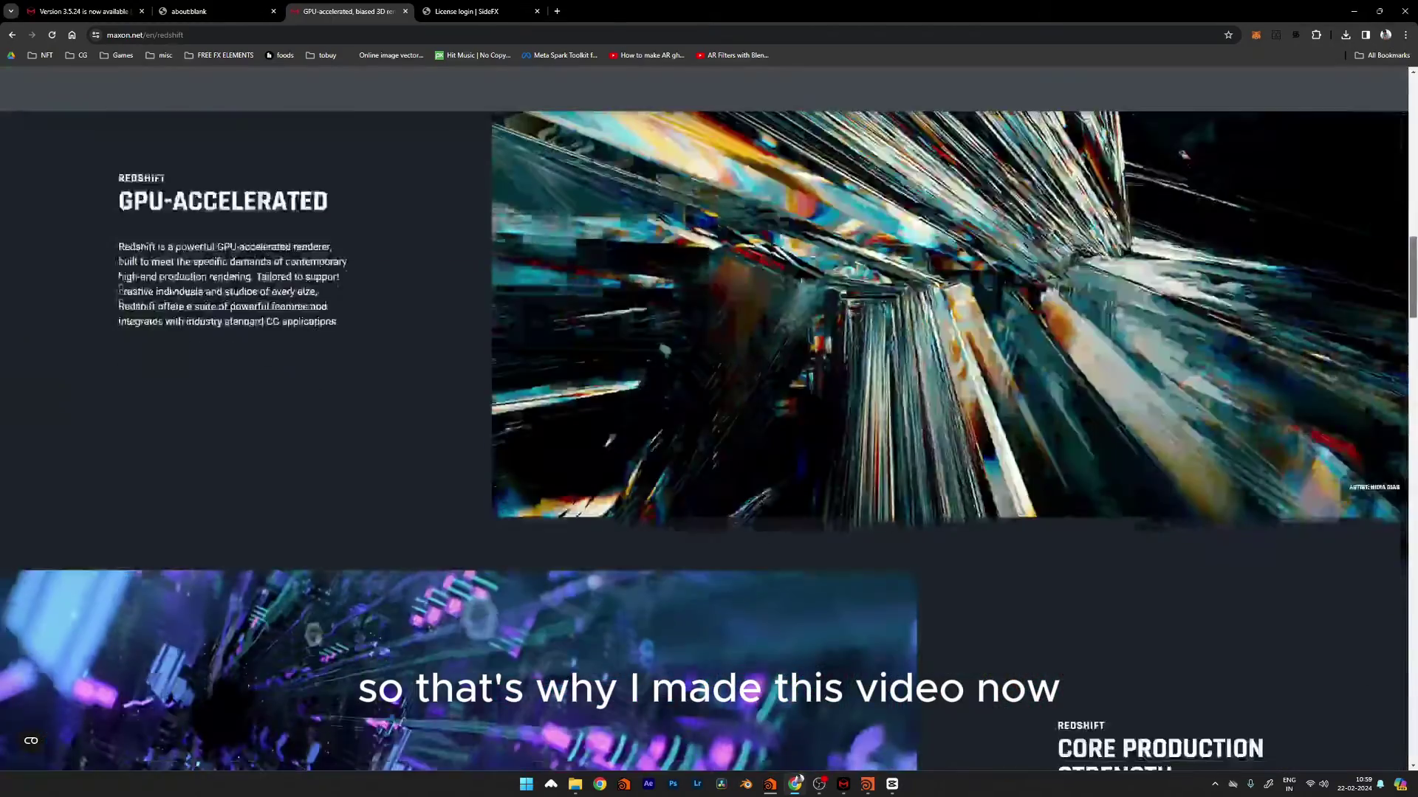
scroll(709, 443, down, 15)
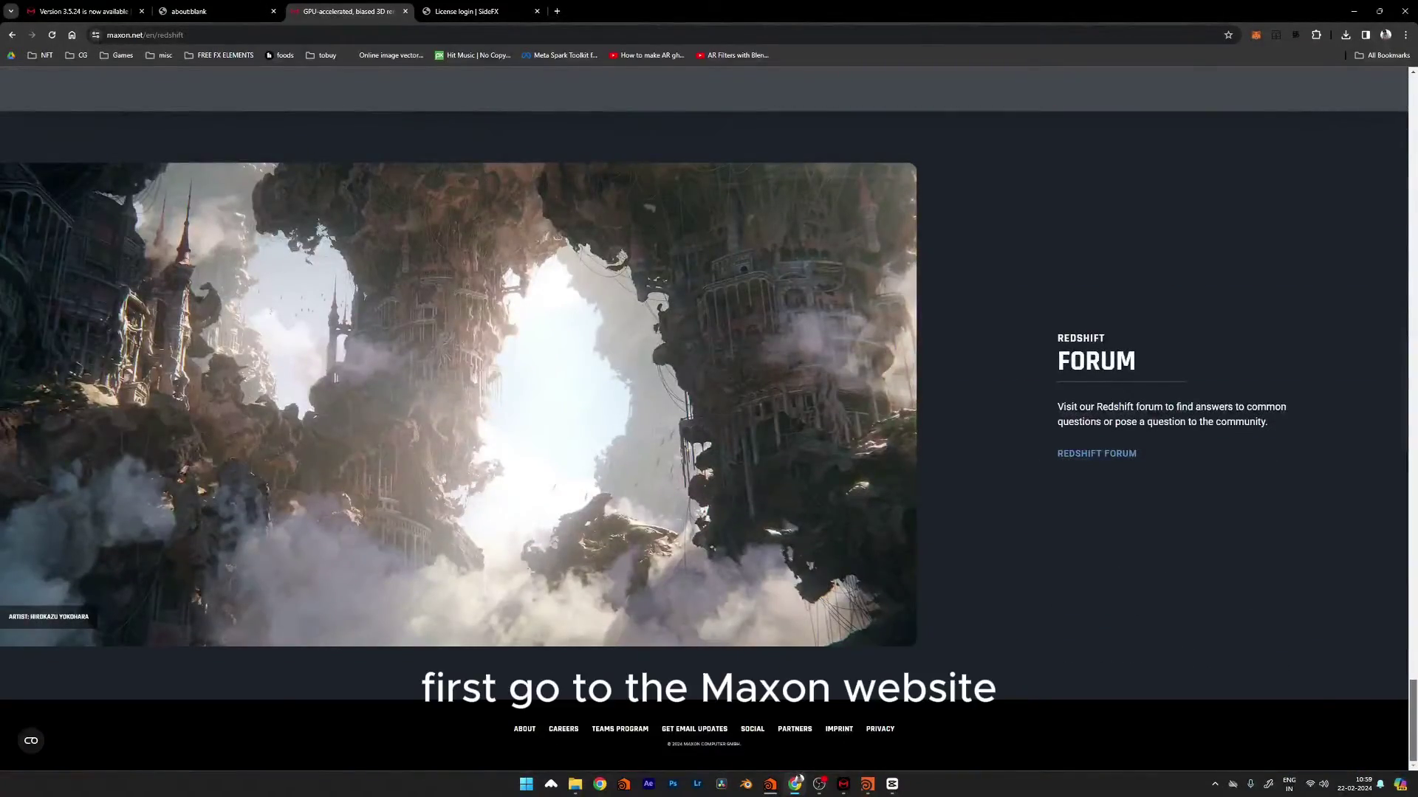
scroll(709, 443, up, 20)
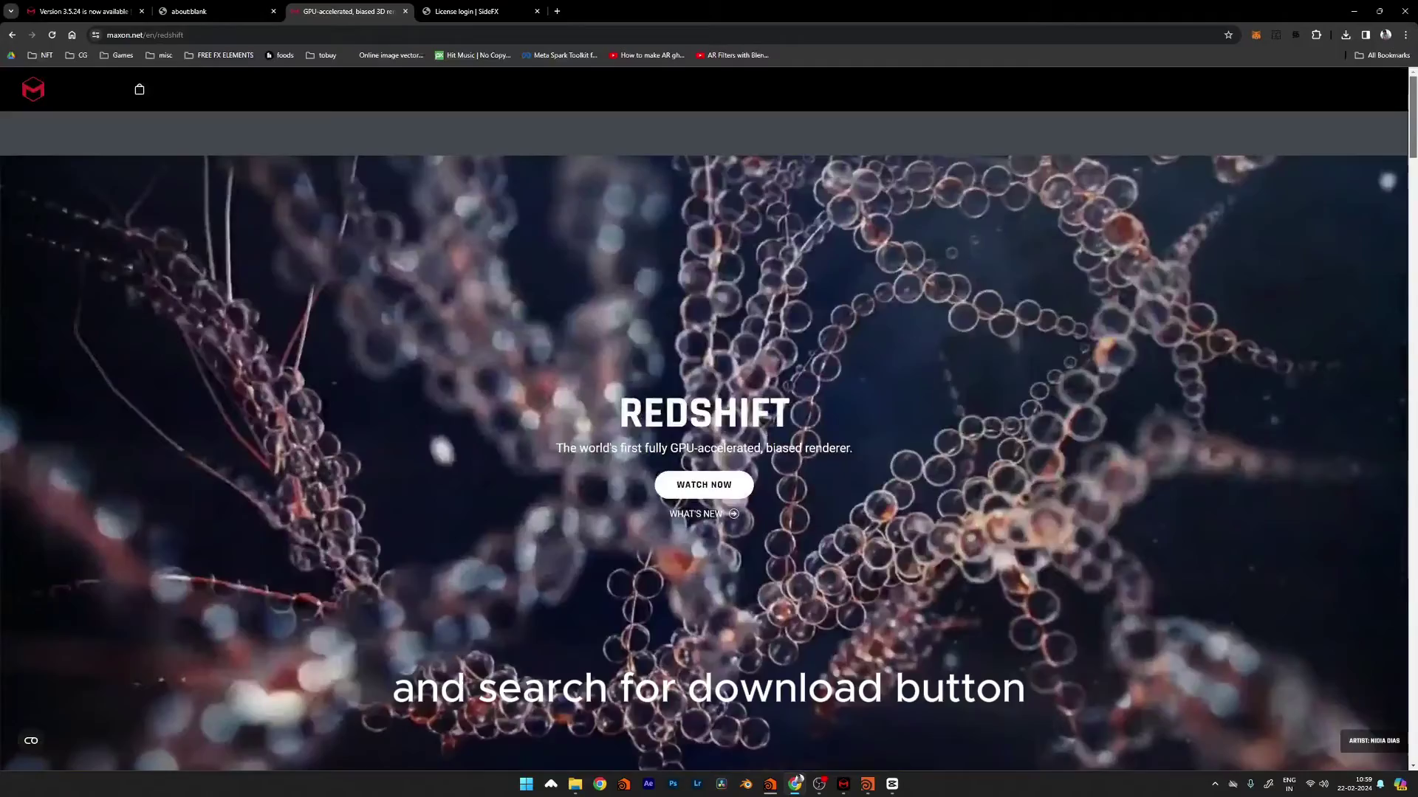
scroll(709, 443, down, 20)
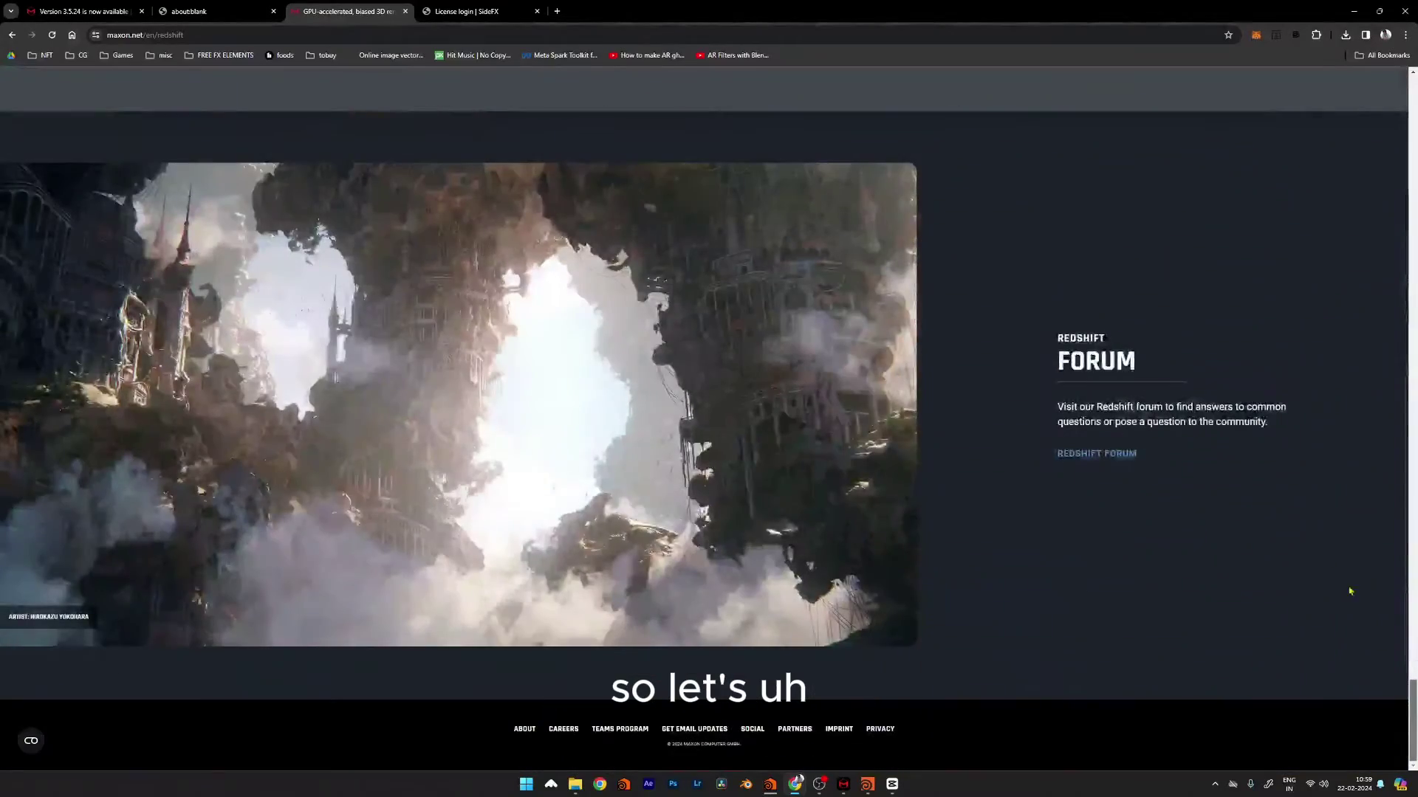
click(1104, 455)
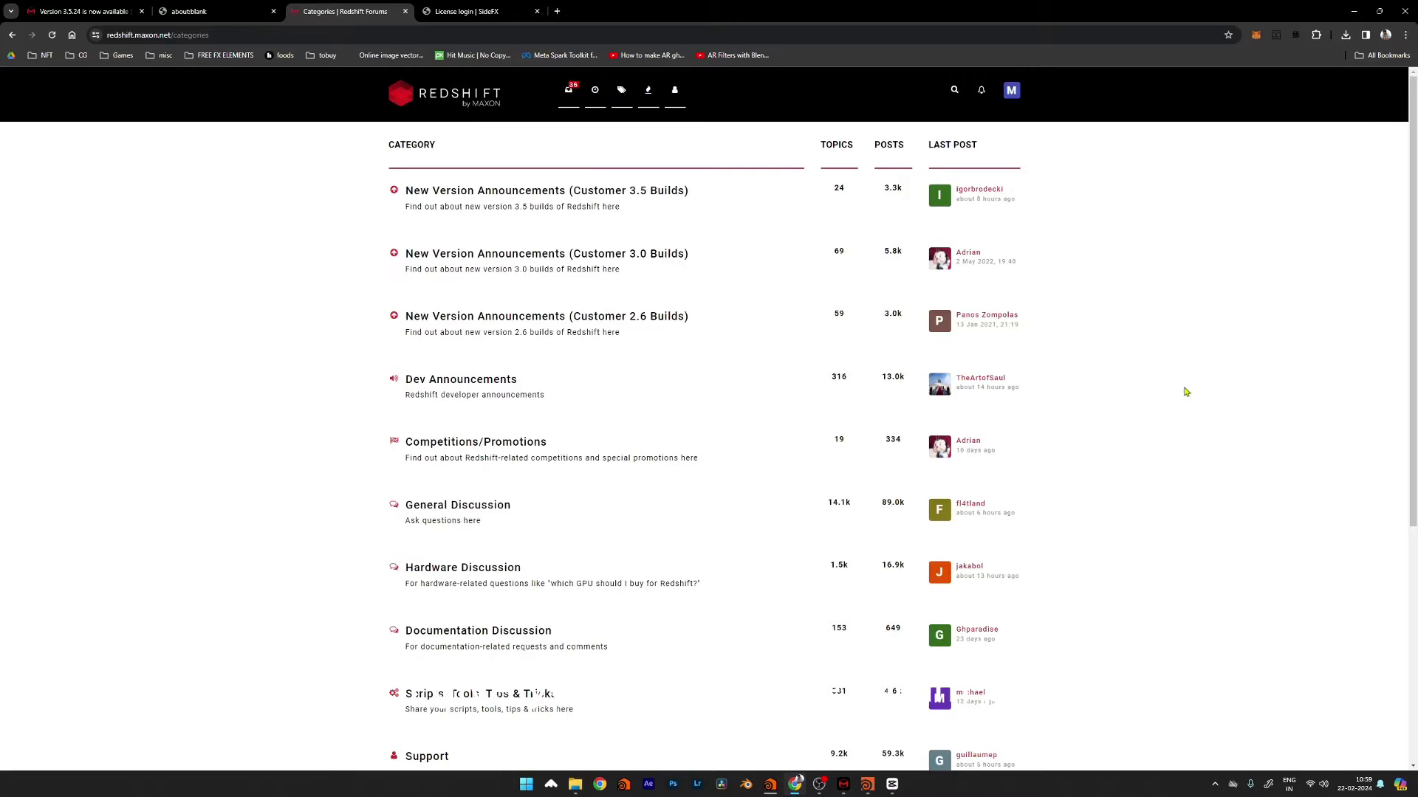
Step: Open the "Version 3.5.24 is now available [2024.02]" forum topic and review its installer links, release notes and replies
drag(1412, 254, 1414, 488)
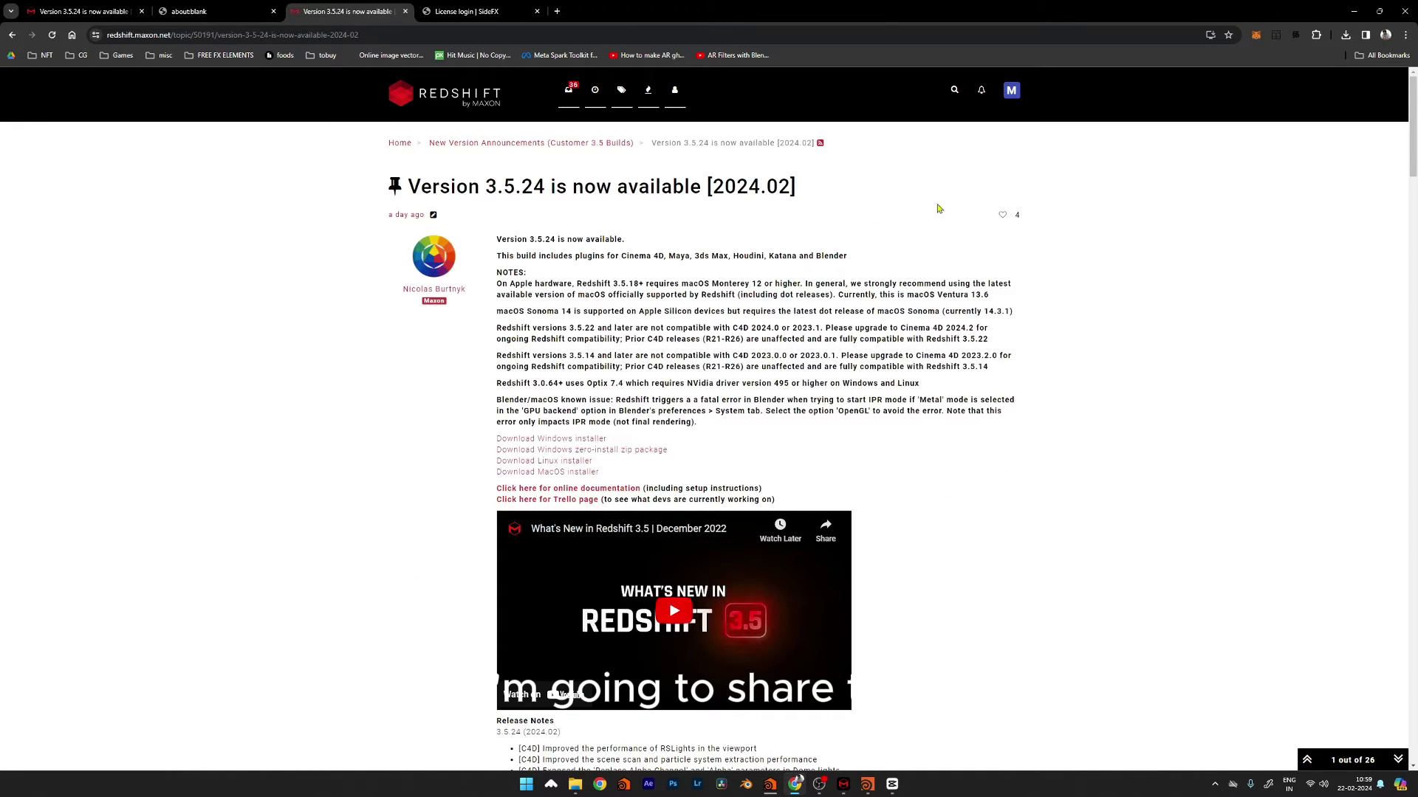
scroll(1398, 372, down, 20)
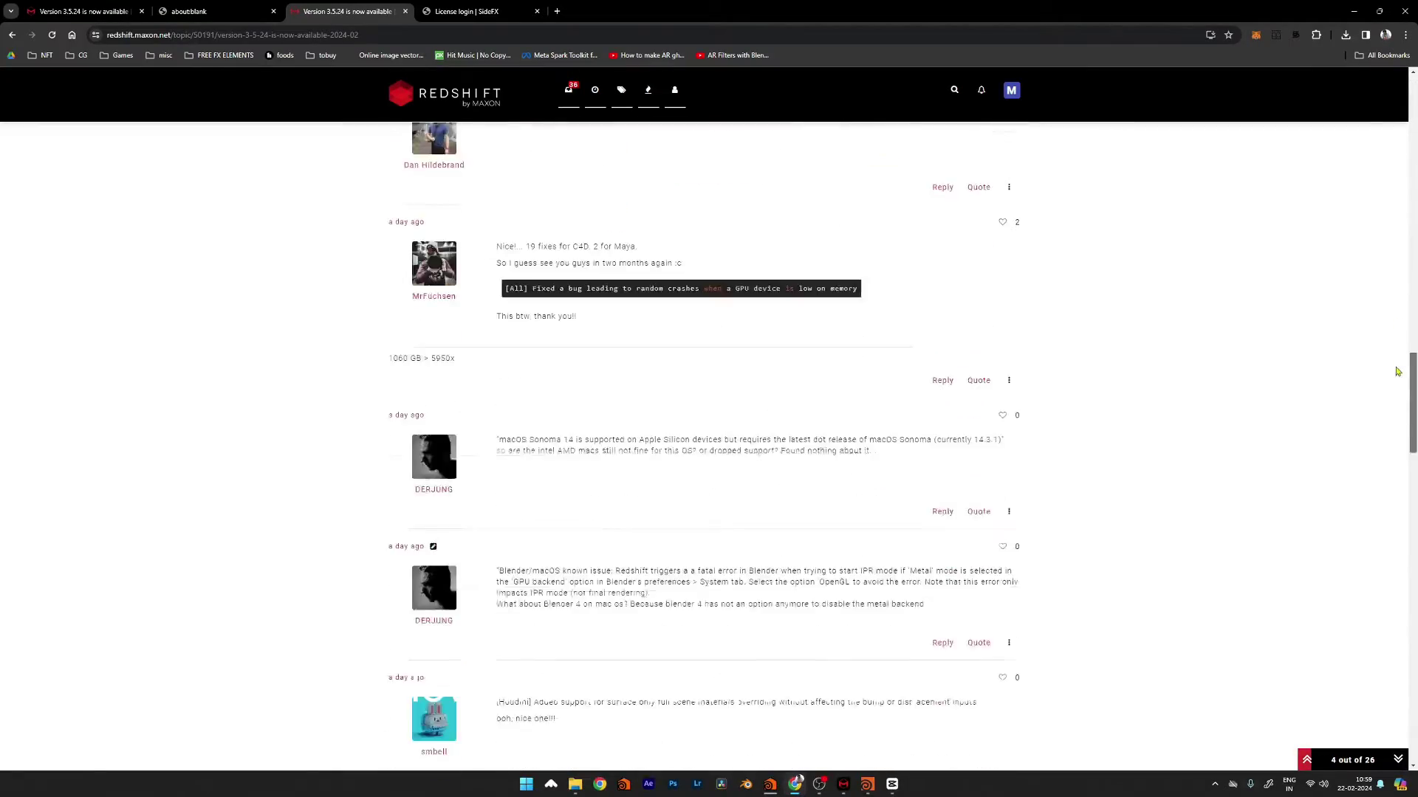
drag(1398, 372, 1375, 127)
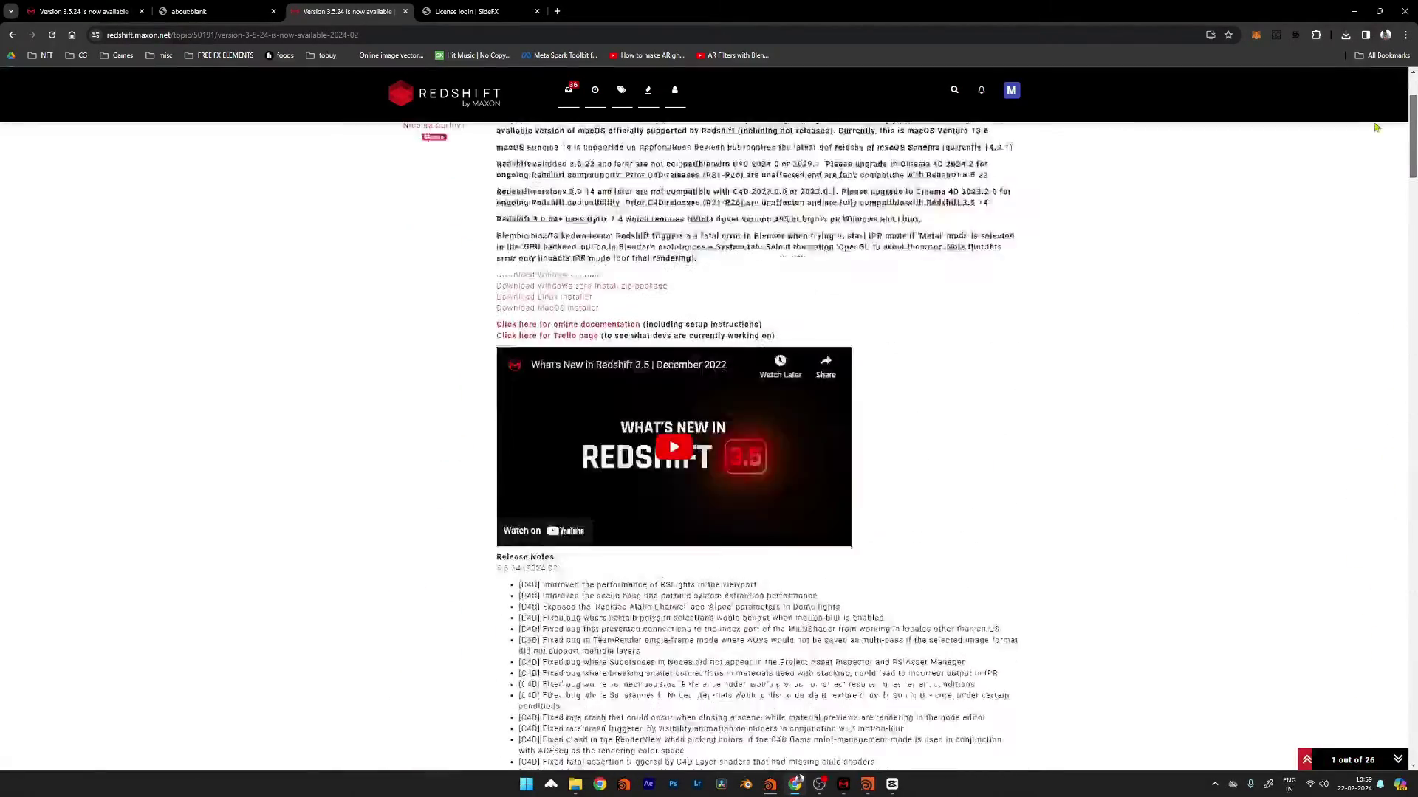
scroll(1376, 127, up, 3)
scroll(1348, 148, down, 3)
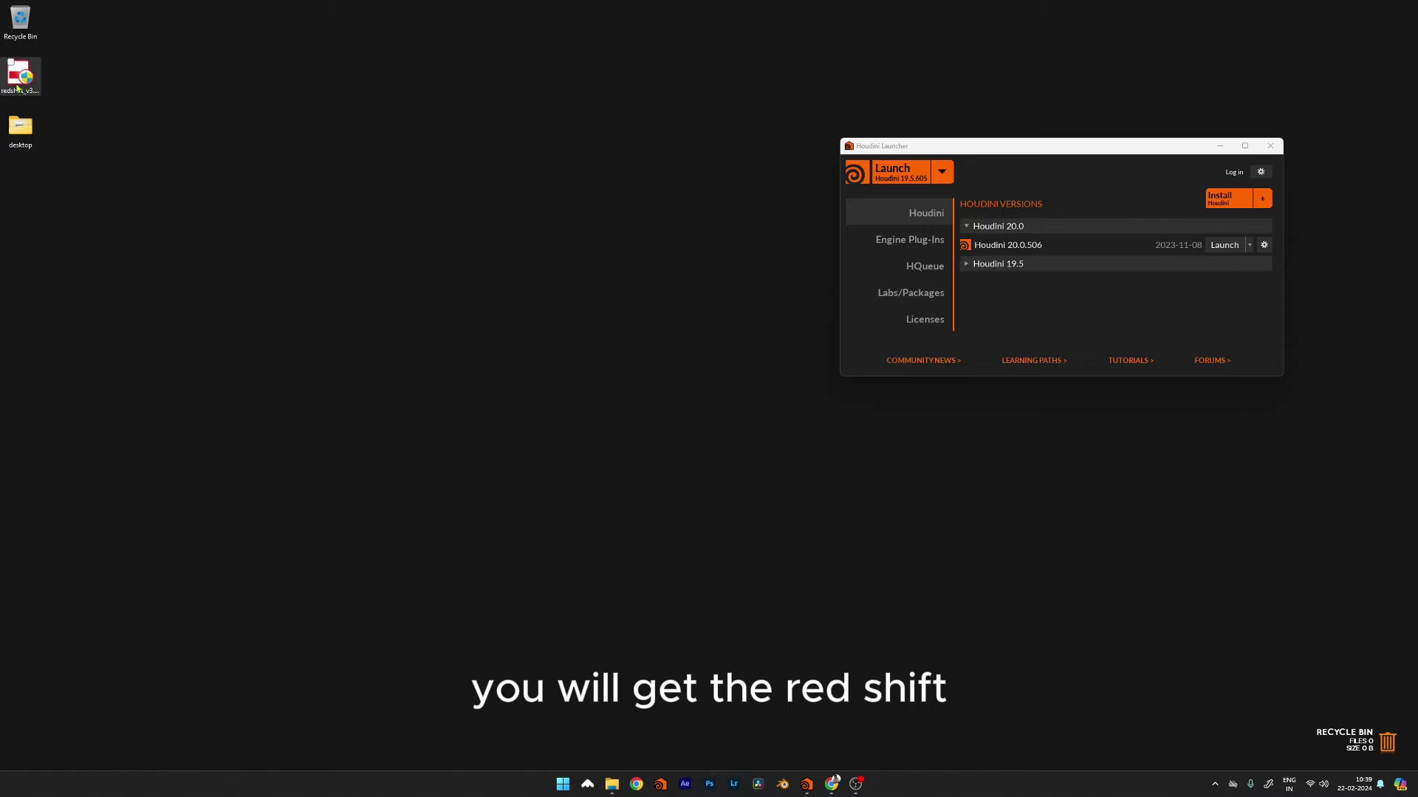
Step: Start the Redshift 3.5.24 installer from the desktop and collapse all host application groups in its plugin selection list
drag(17, 87, 639, 150)
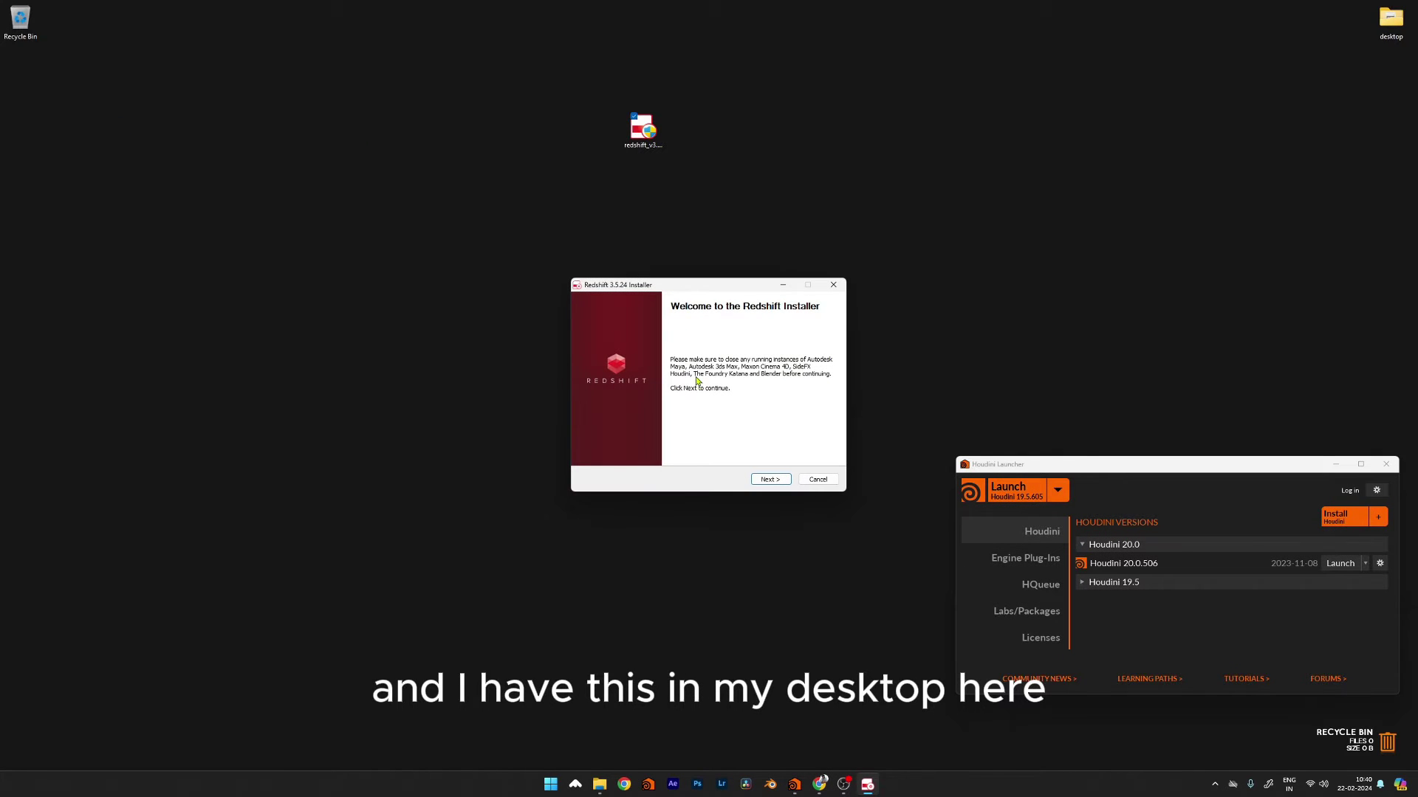
click(784, 481)
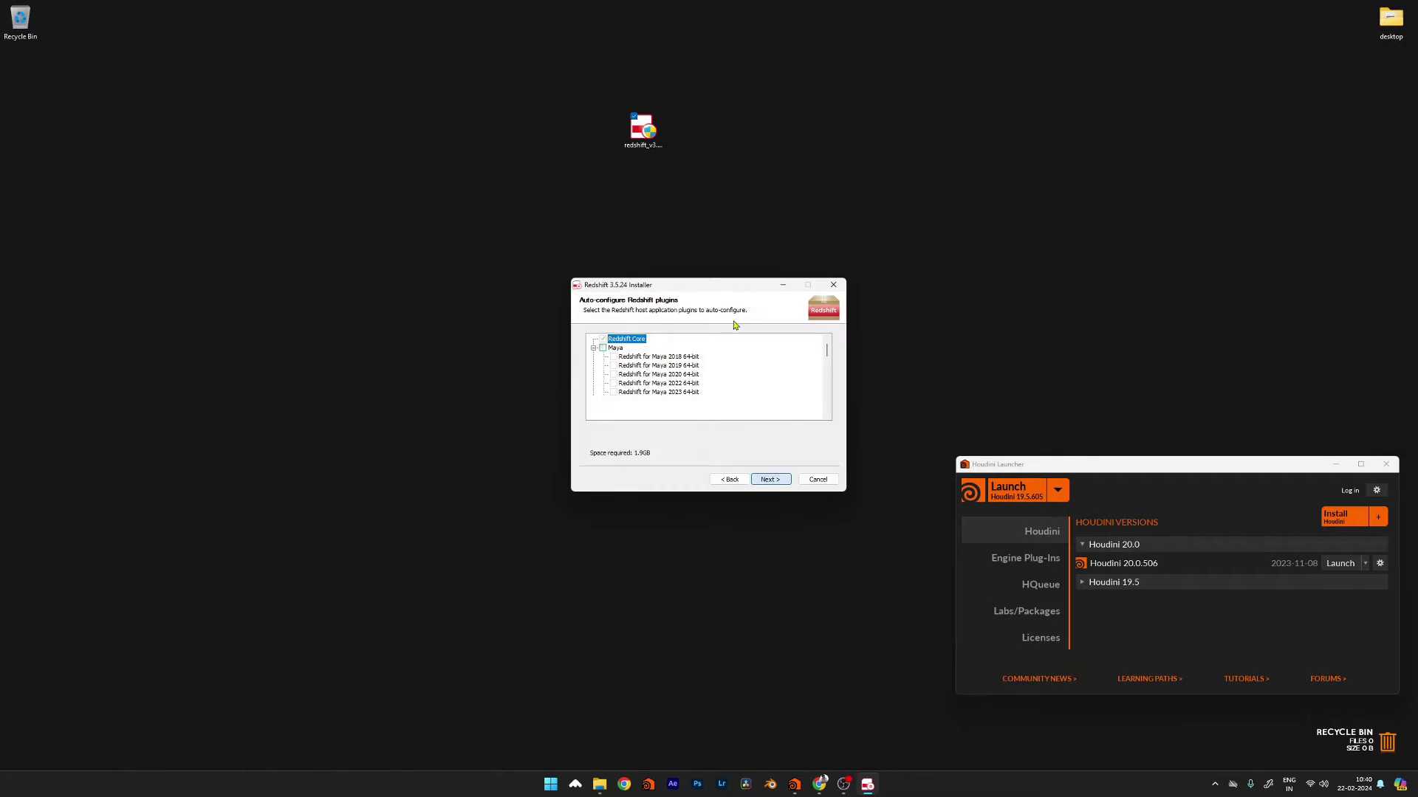
click(592, 347)
click(593, 357)
click(593, 366)
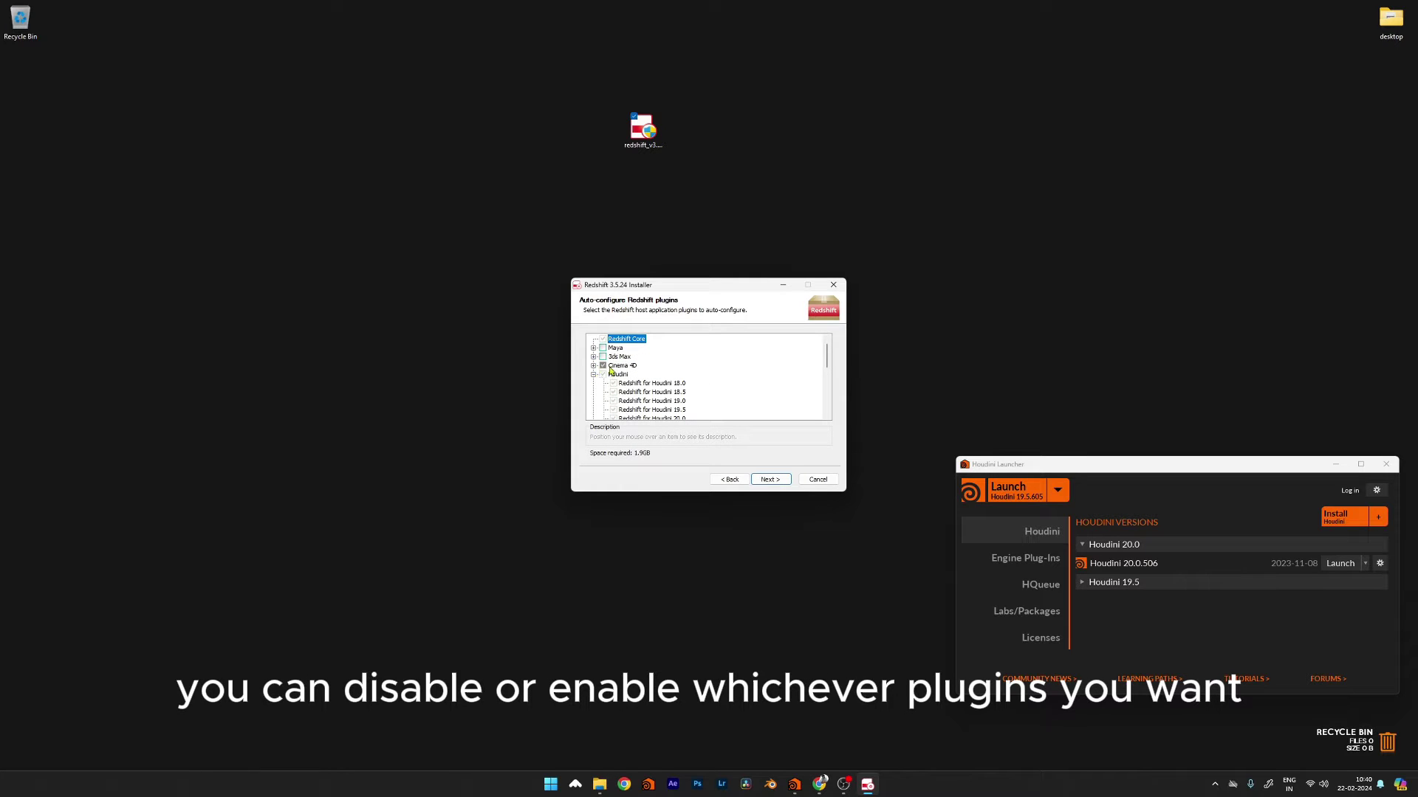
click(593, 374)
click(593, 384)
click(593, 392)
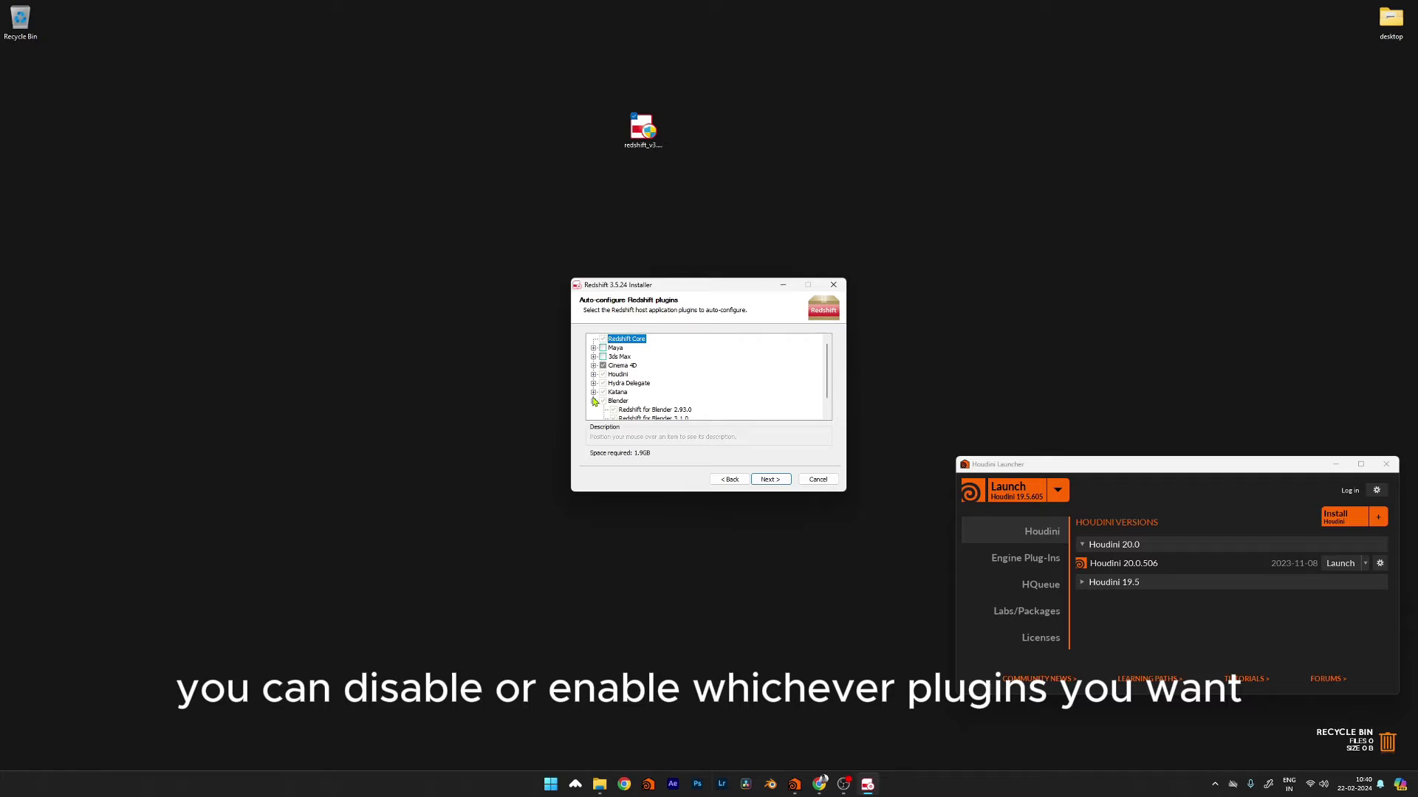
click(593, 401)
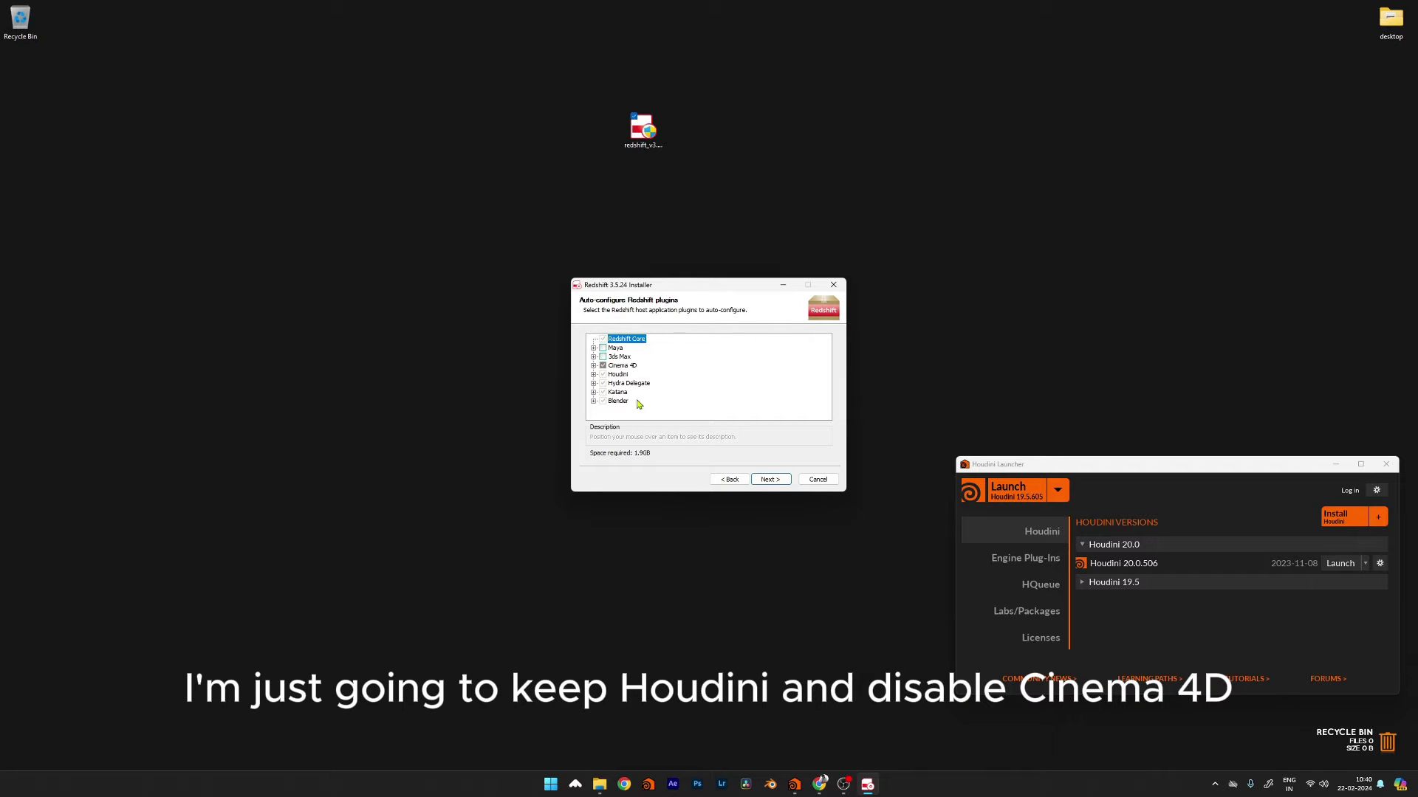
Step: Exclude the Cinema 4D plugins from the Redshift auto-configuration and expand the Katana plugin entries
click(603, 367)
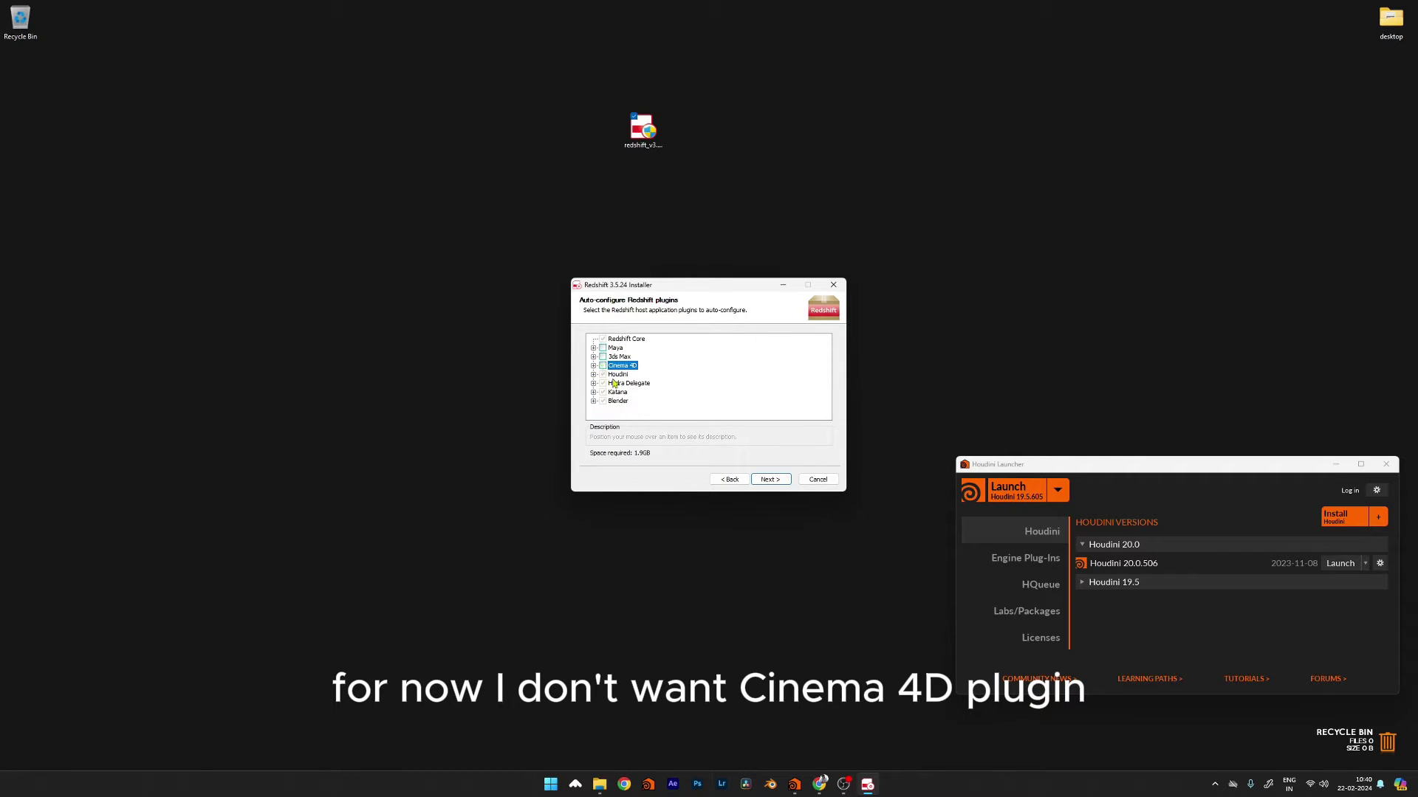
click(604, 347)
click(604, 385)
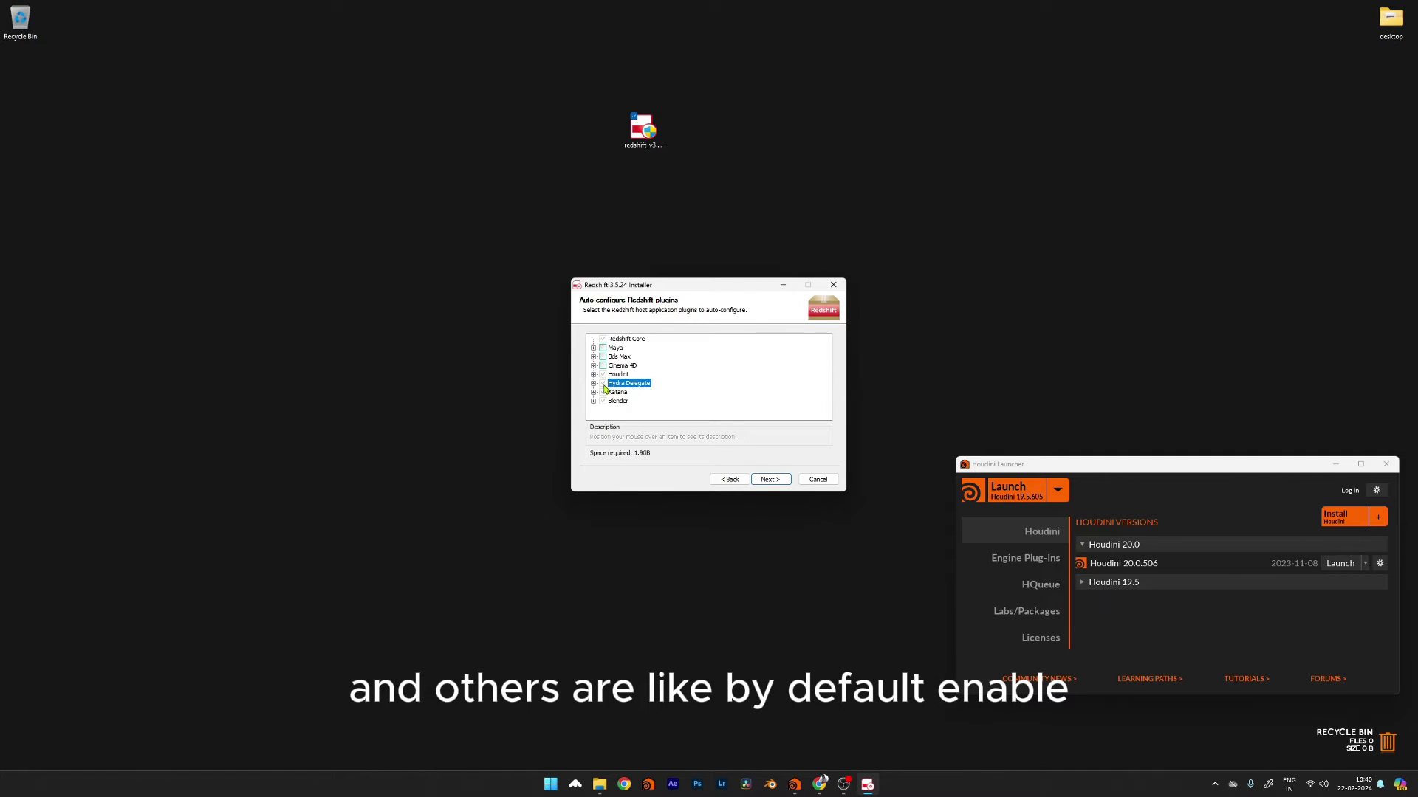
click(593, 392)
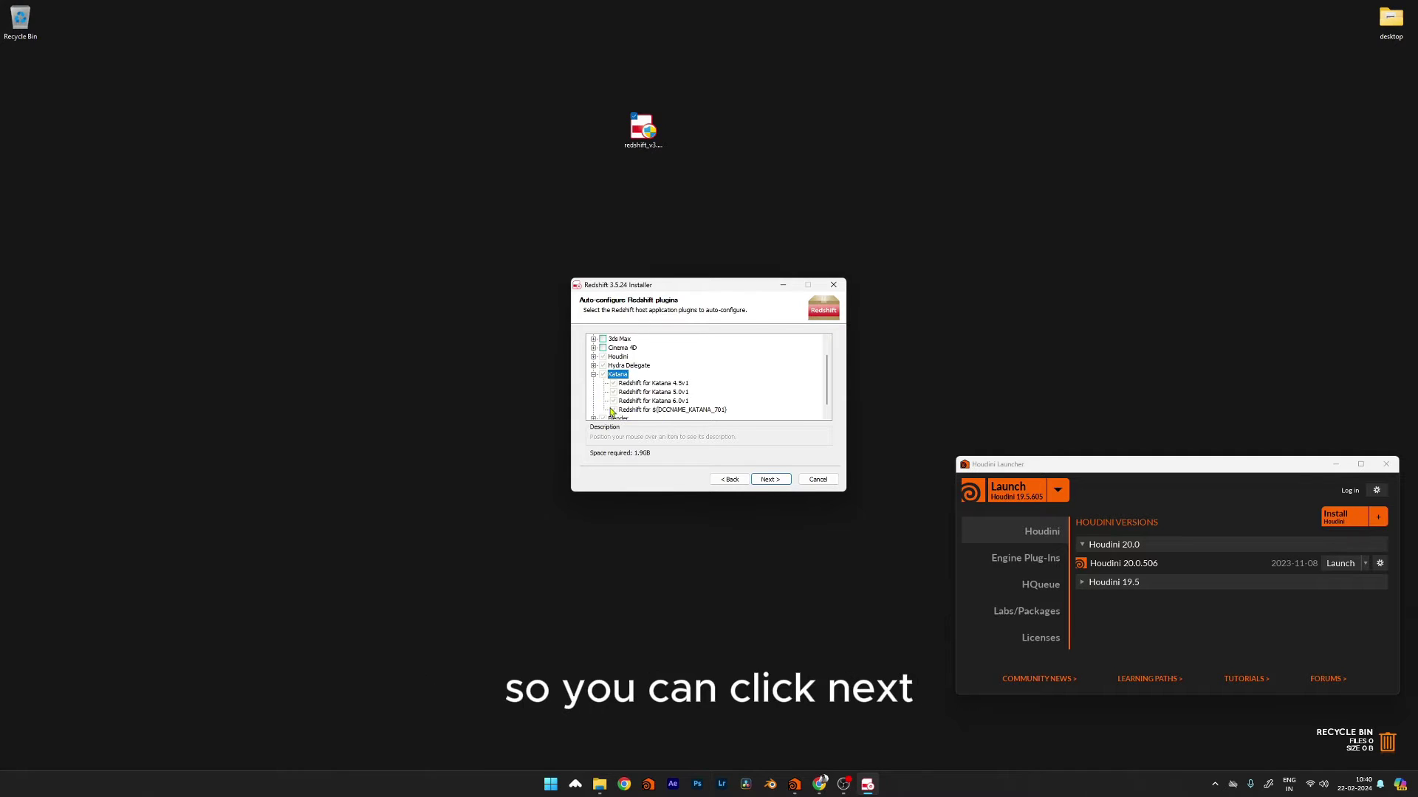
Step: Install Redshift with the selected plugins, agree to uninstall the previous version, and finish the setup
click(783, 482)
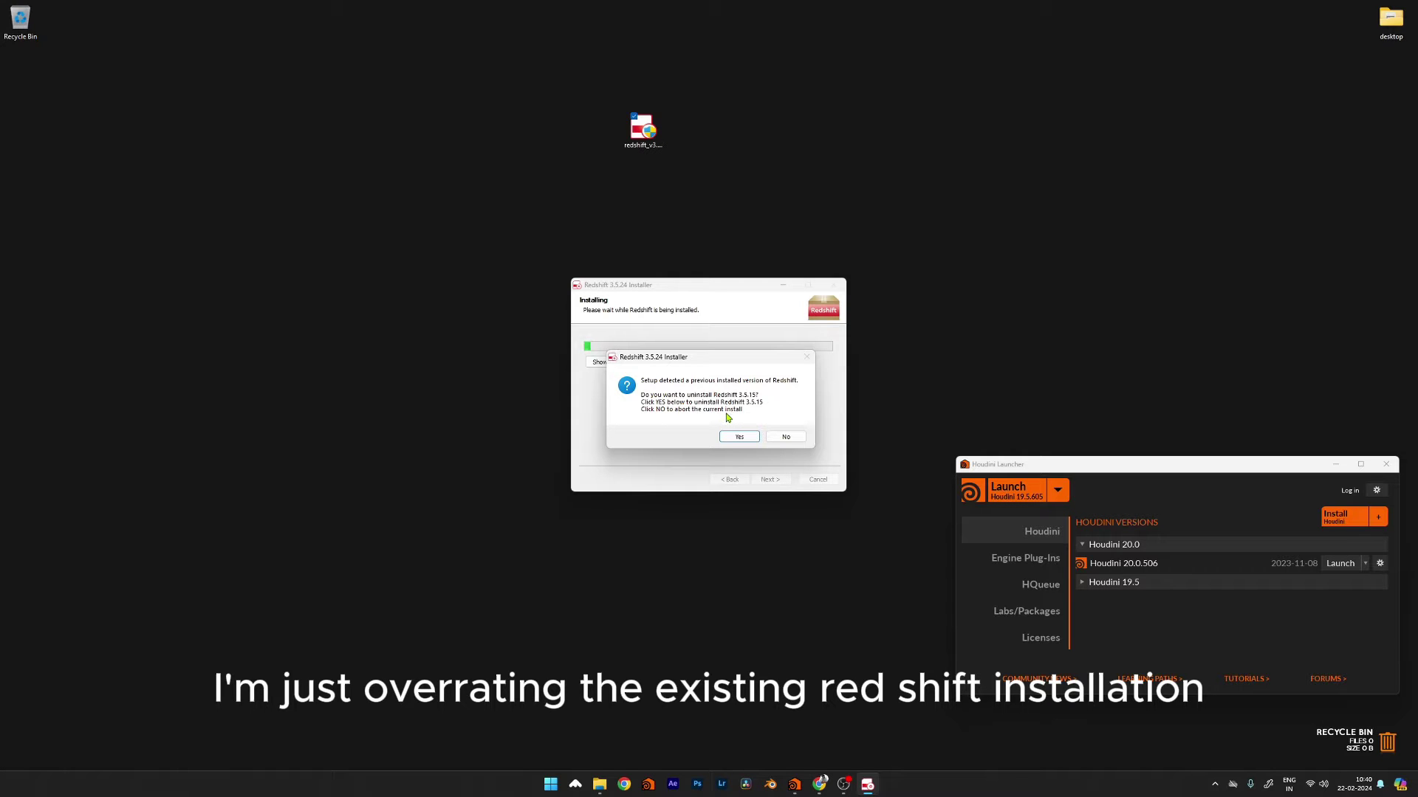
click(749, 438)
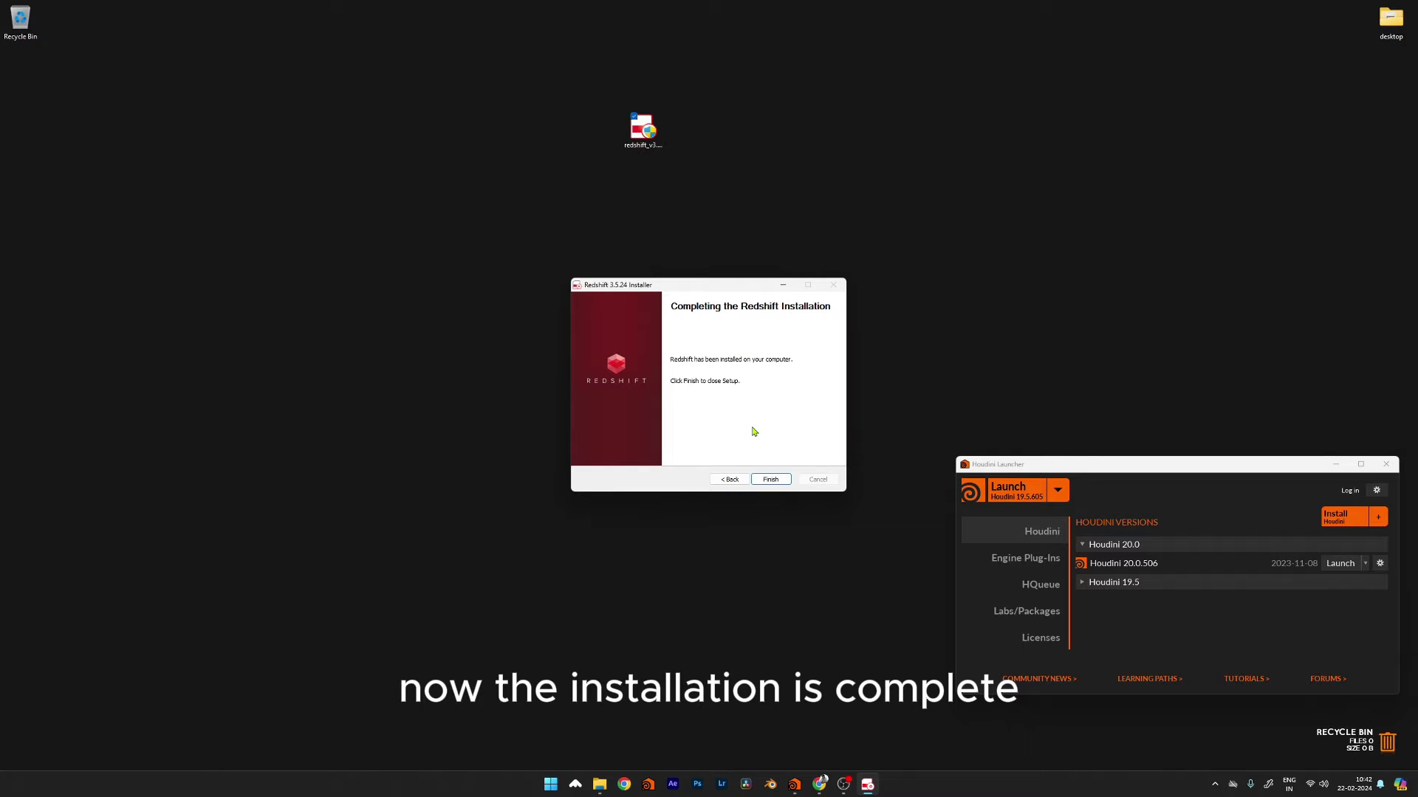
click(770, 478)
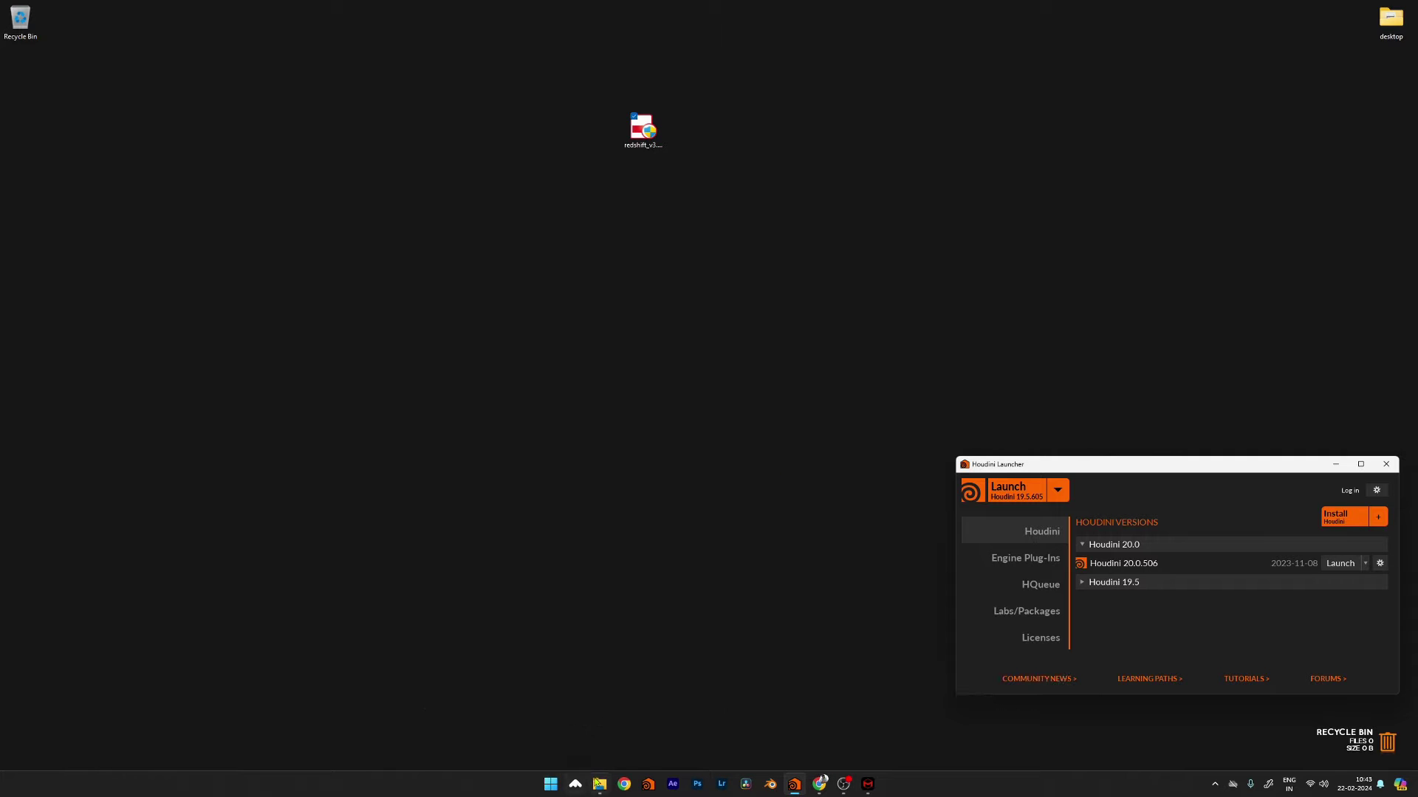
Step: Switch to File Explorer, show the C:\ProgramData\redshift\Plugins\Houdini folder and clear the selection of the 20.0.590 subfolder
click(600, 784)
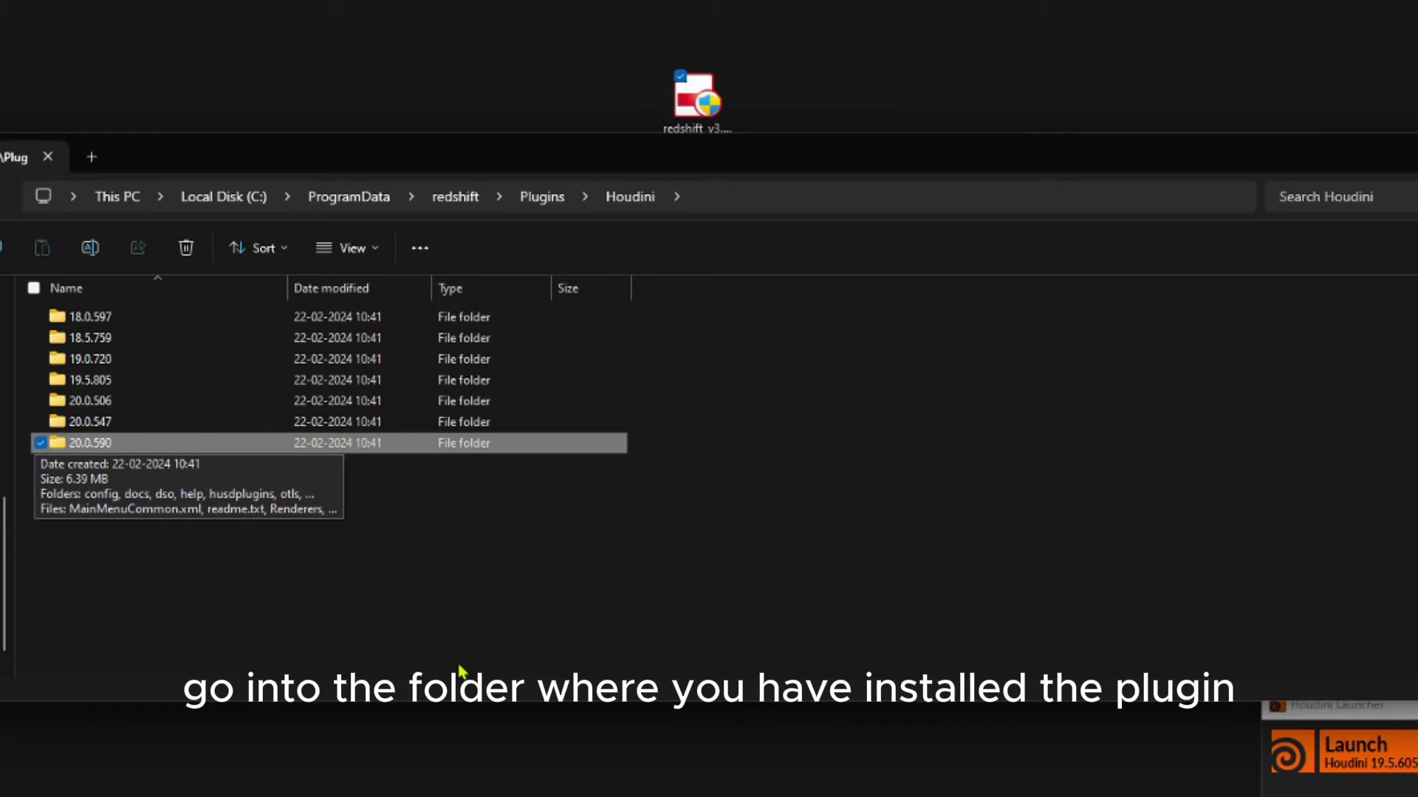
click(457, 604)
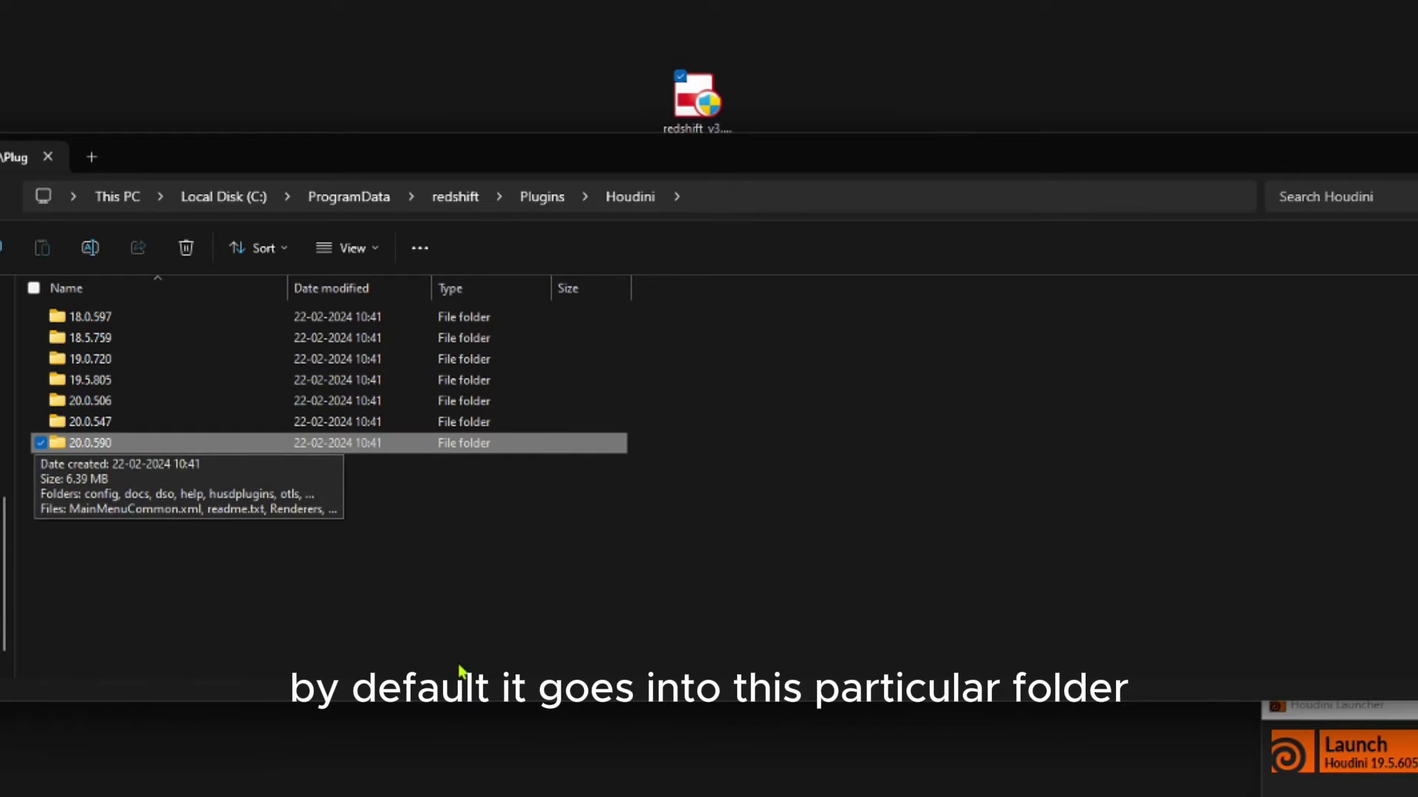
click(457, 606)
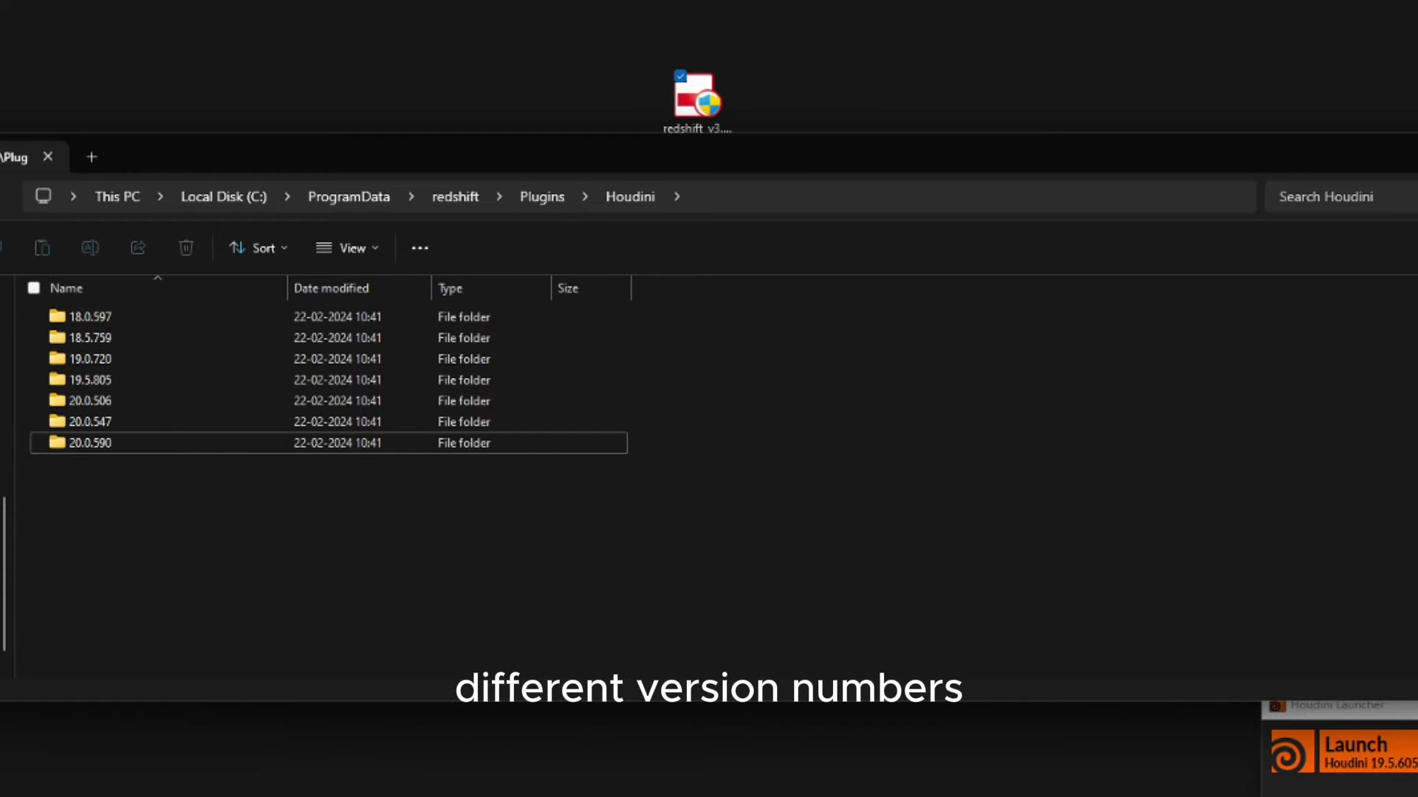
Step: Place the Houdini Launcher beside the plugin folder list, bring up its chooser of versions to install, and skip the launcher update
drag(1329, 706, 1171, 260)
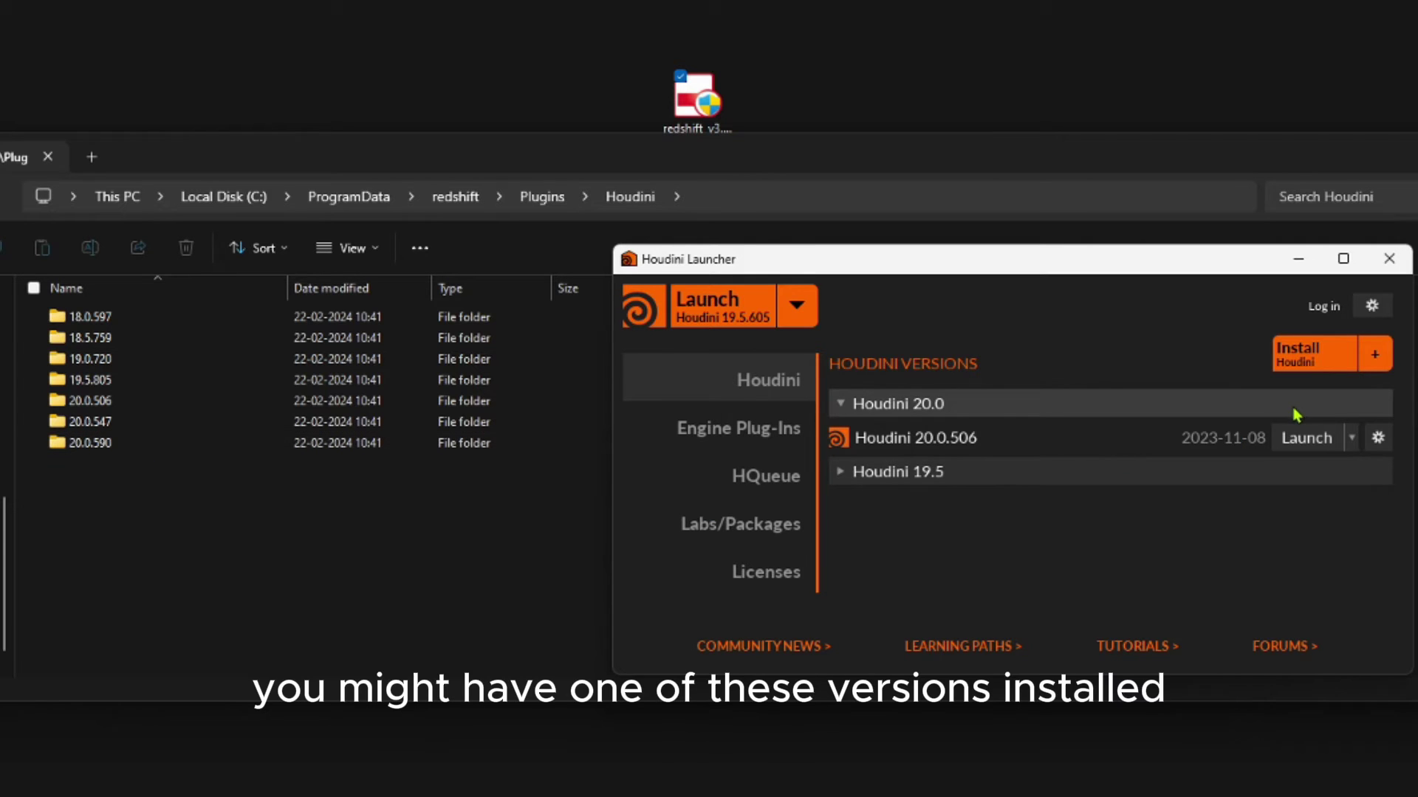
click(808, 313)
click(1186, 300)
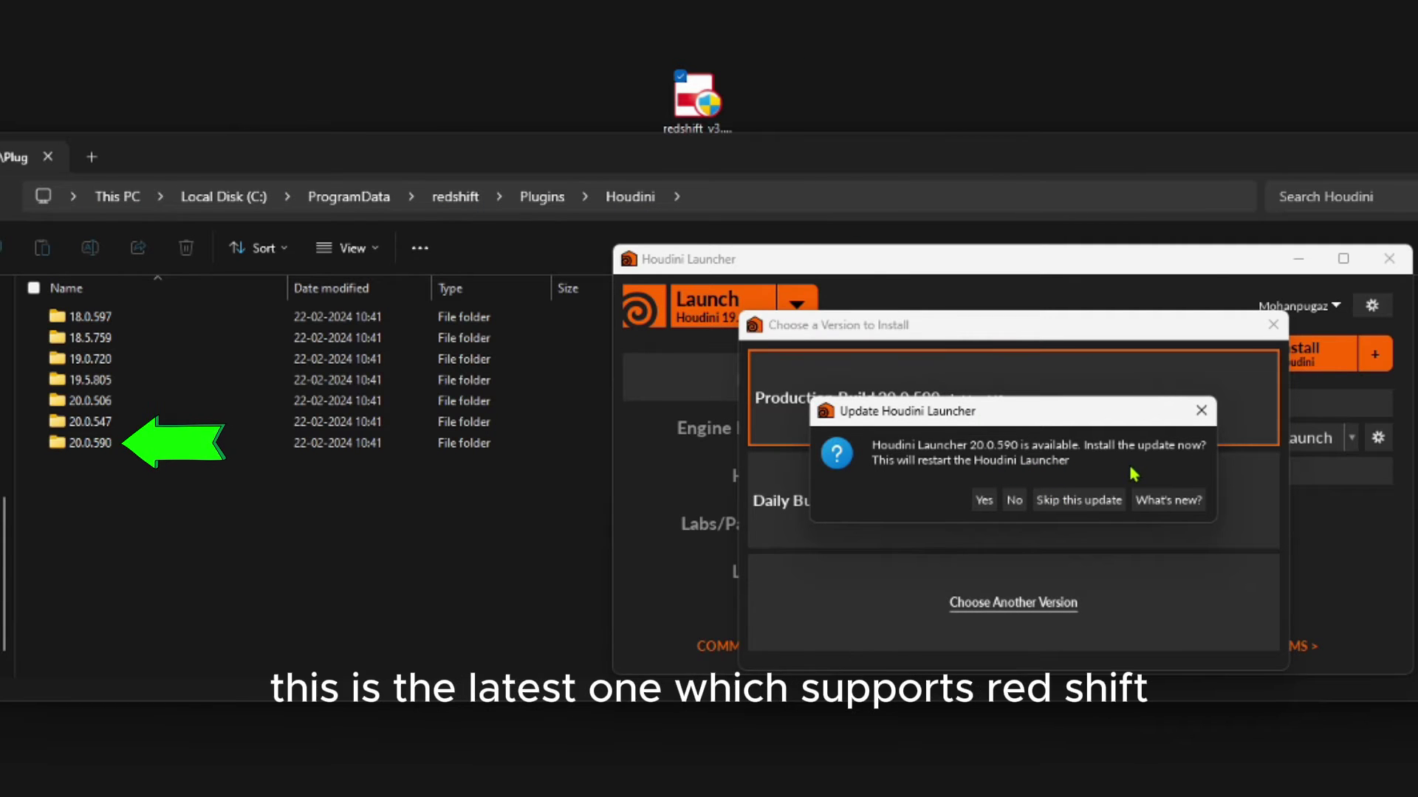
click(1091, 503)
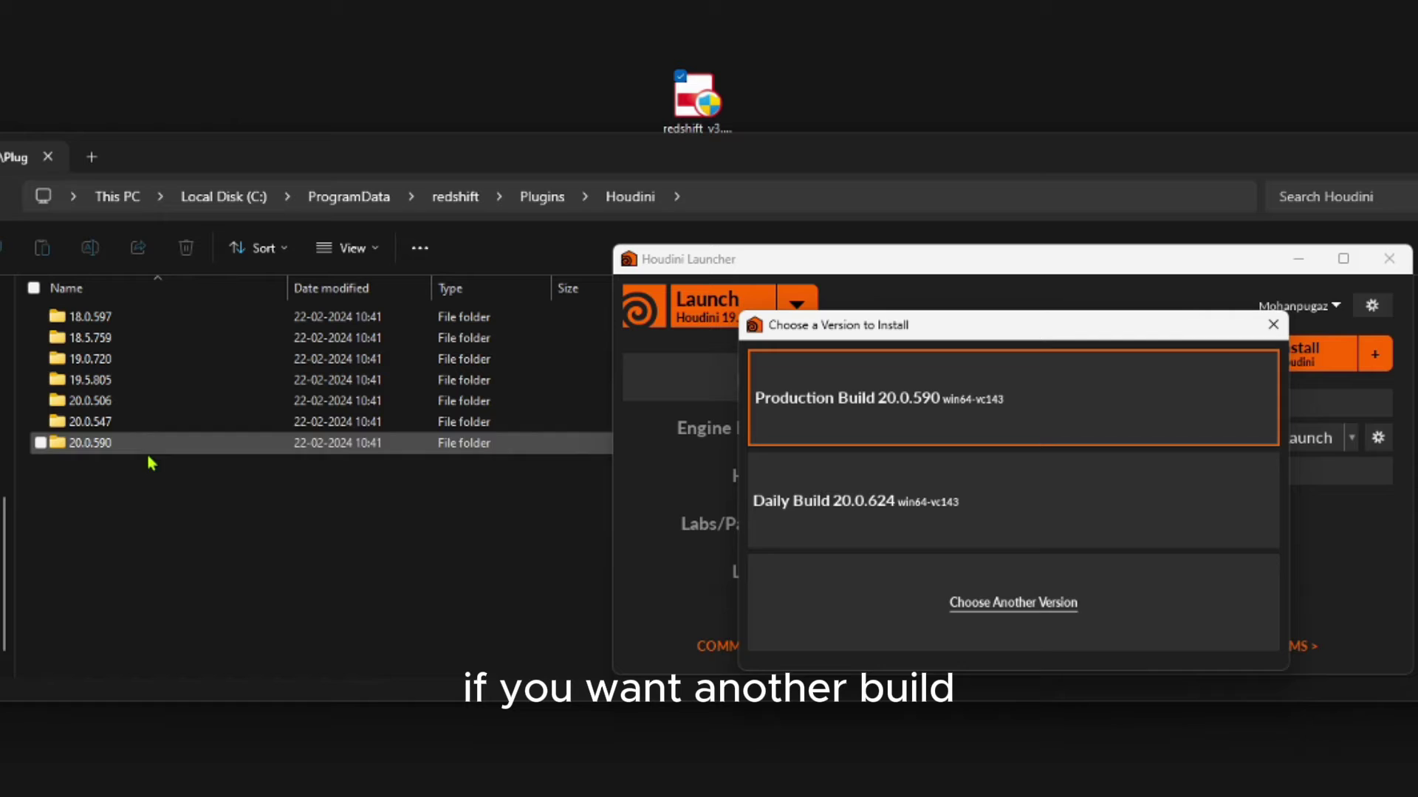
Step: Look over the list of other available builds, go back, and install Production Build 20.0.590 with the default installation options
click(1035, 604)
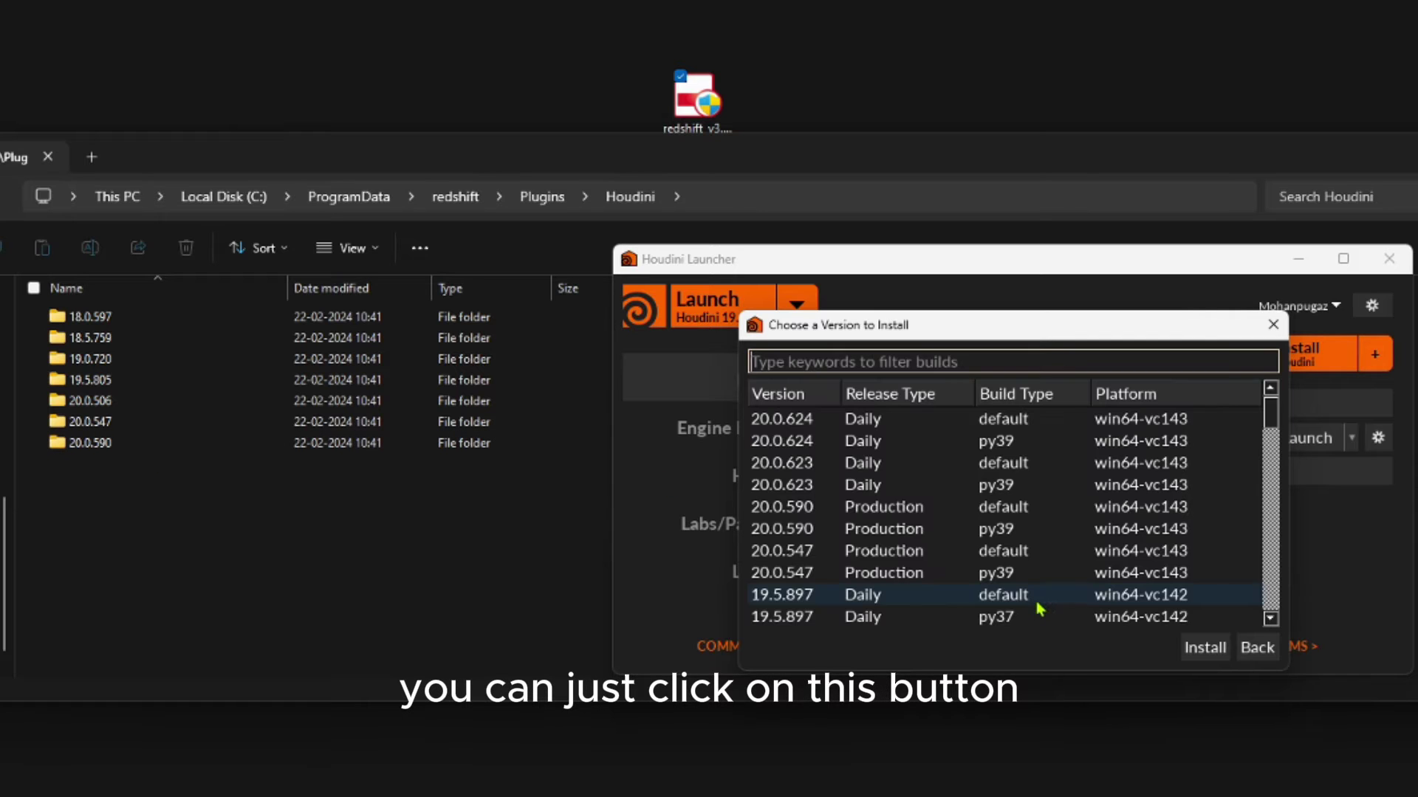
click(1258, 654)
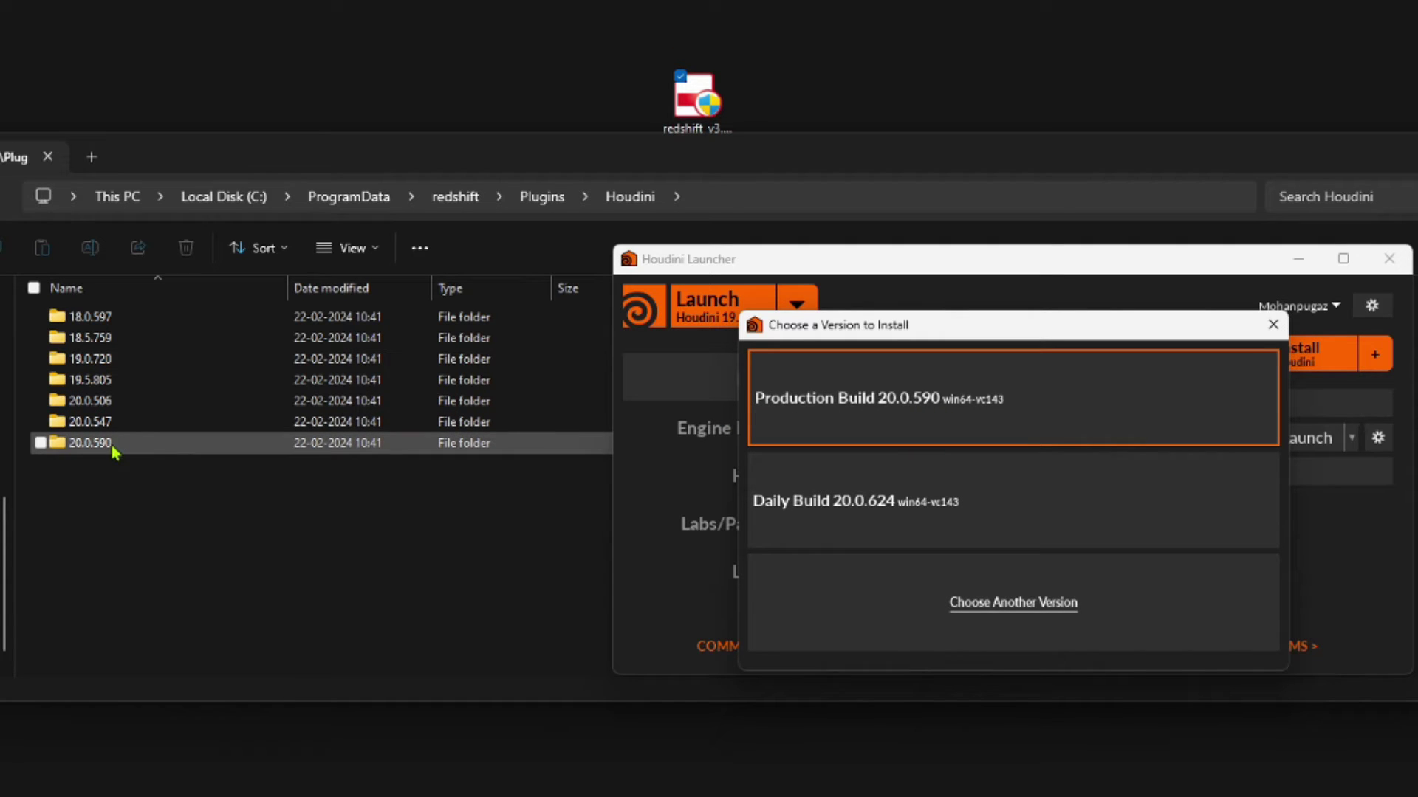
click(1030, 424)
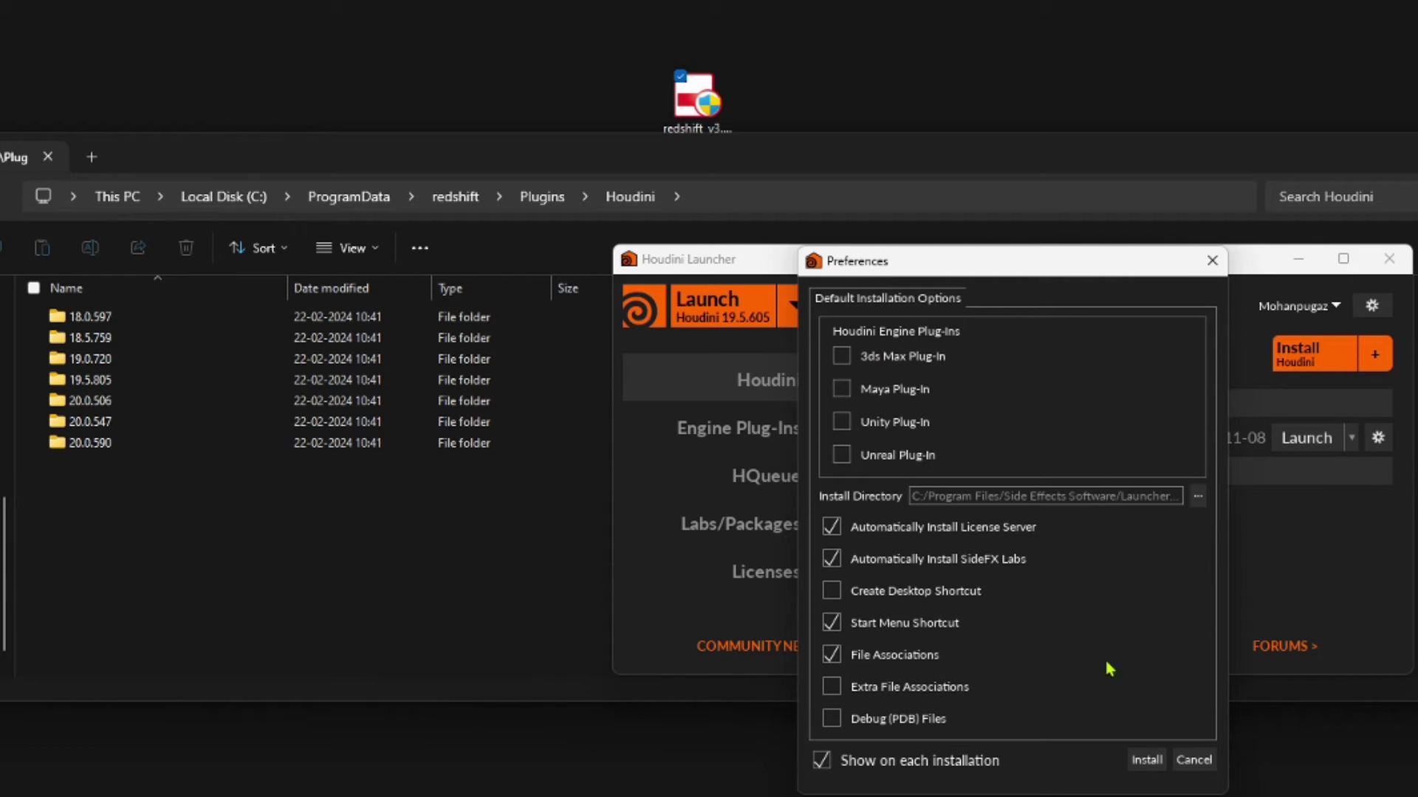
click(1146, 761)
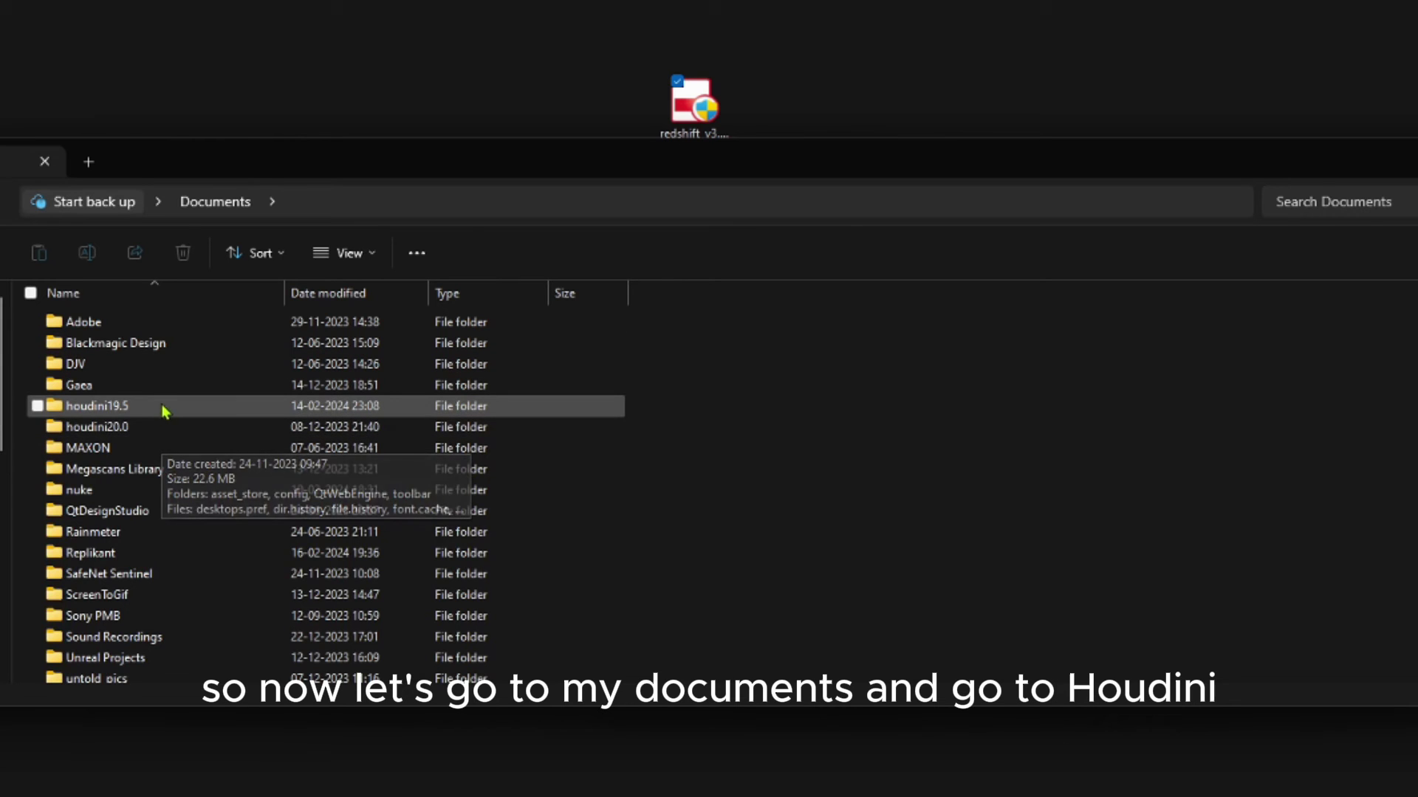
Step: Create a folder named packages inside the houdini20.0 folder in Documents
double_click(167, 434)
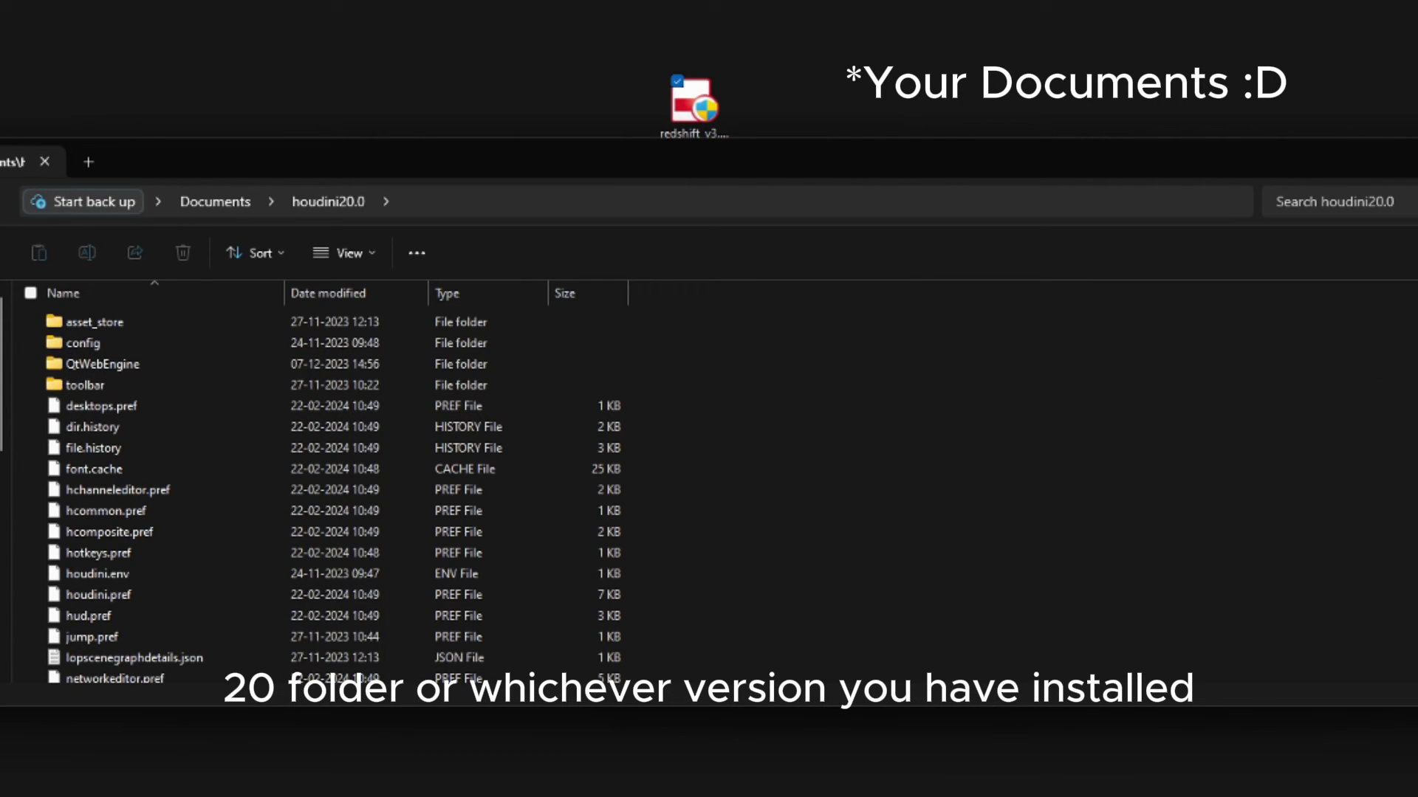
scroll(1392, 369, down, 2)
scroll(1180, 340, up, 2)
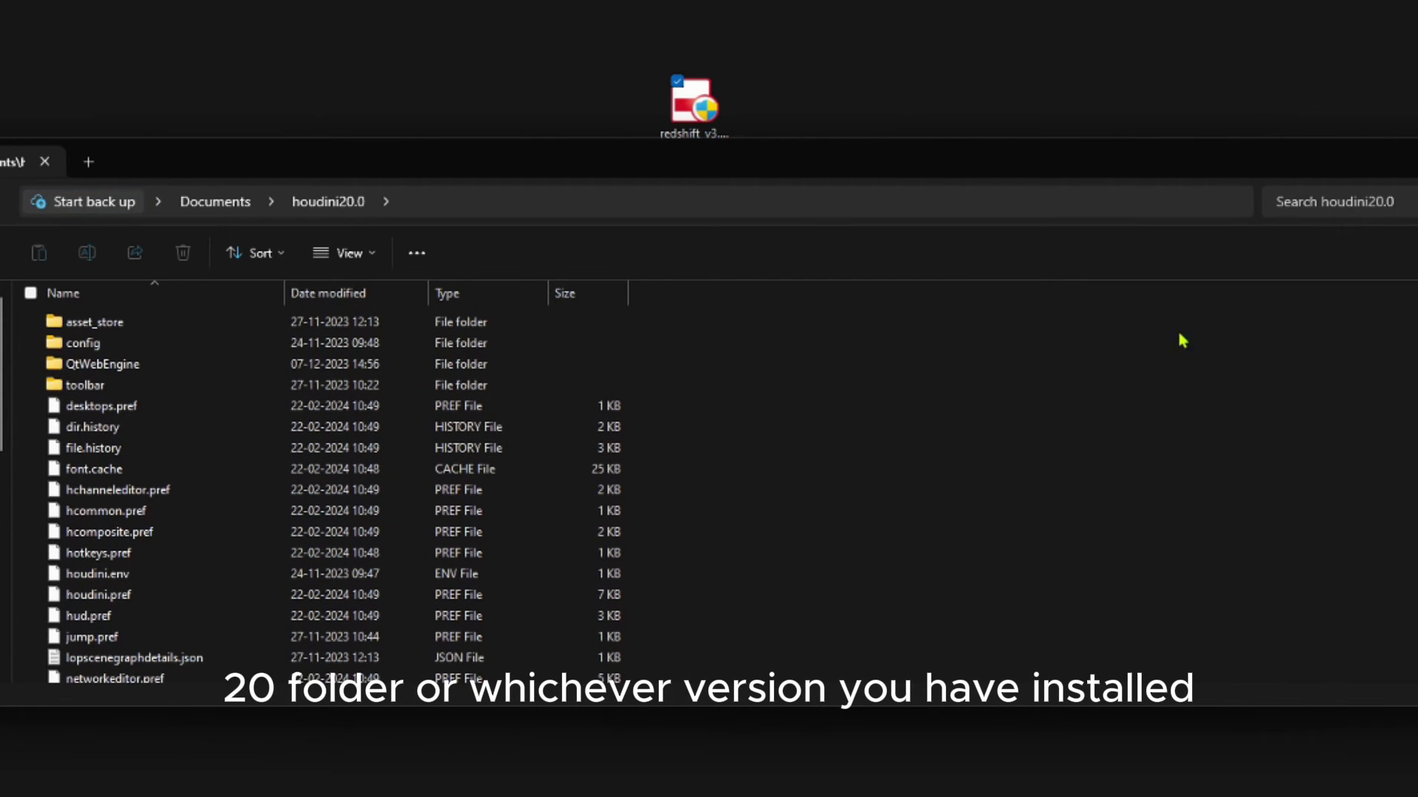
right_click(943, 440)
mouse_move(989, 600)
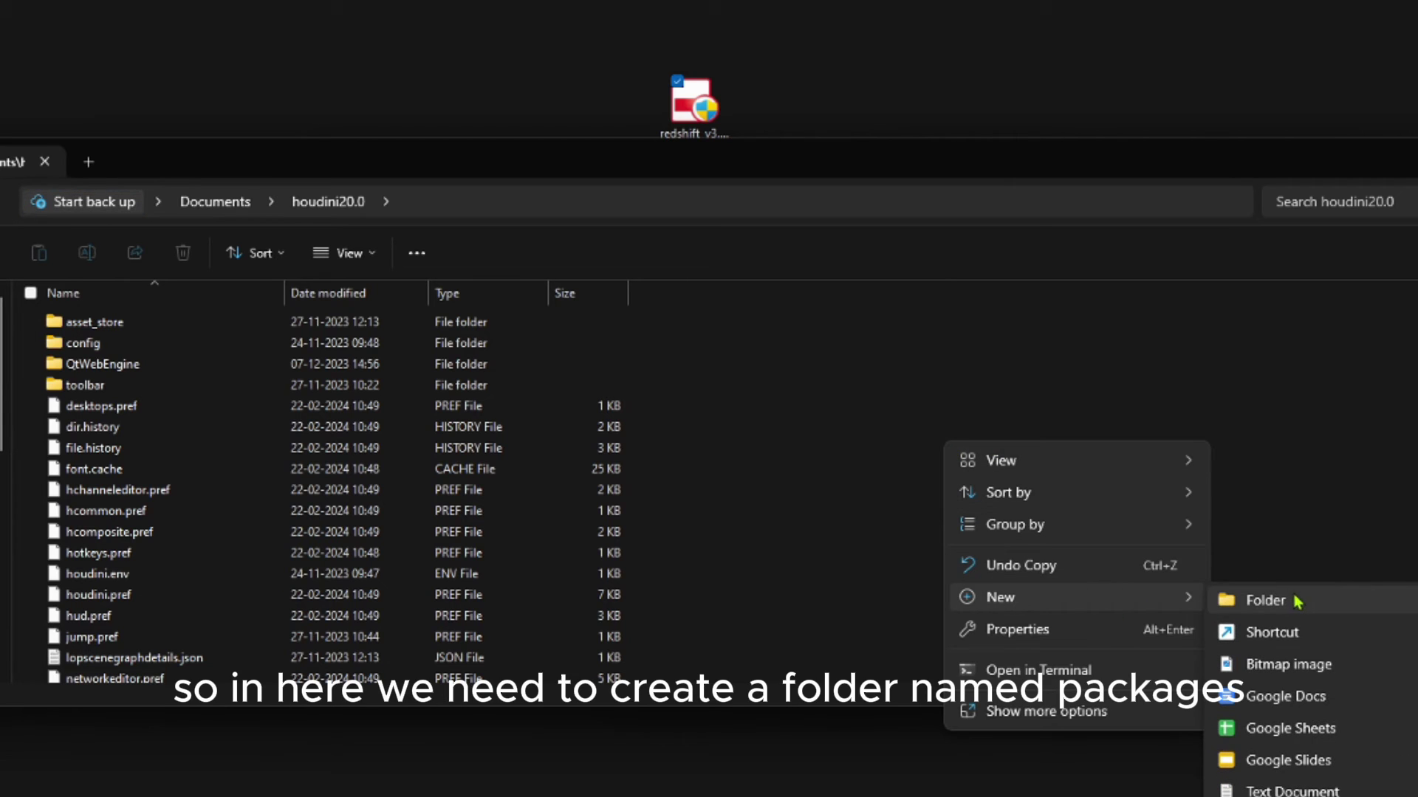
click(1305, 605)
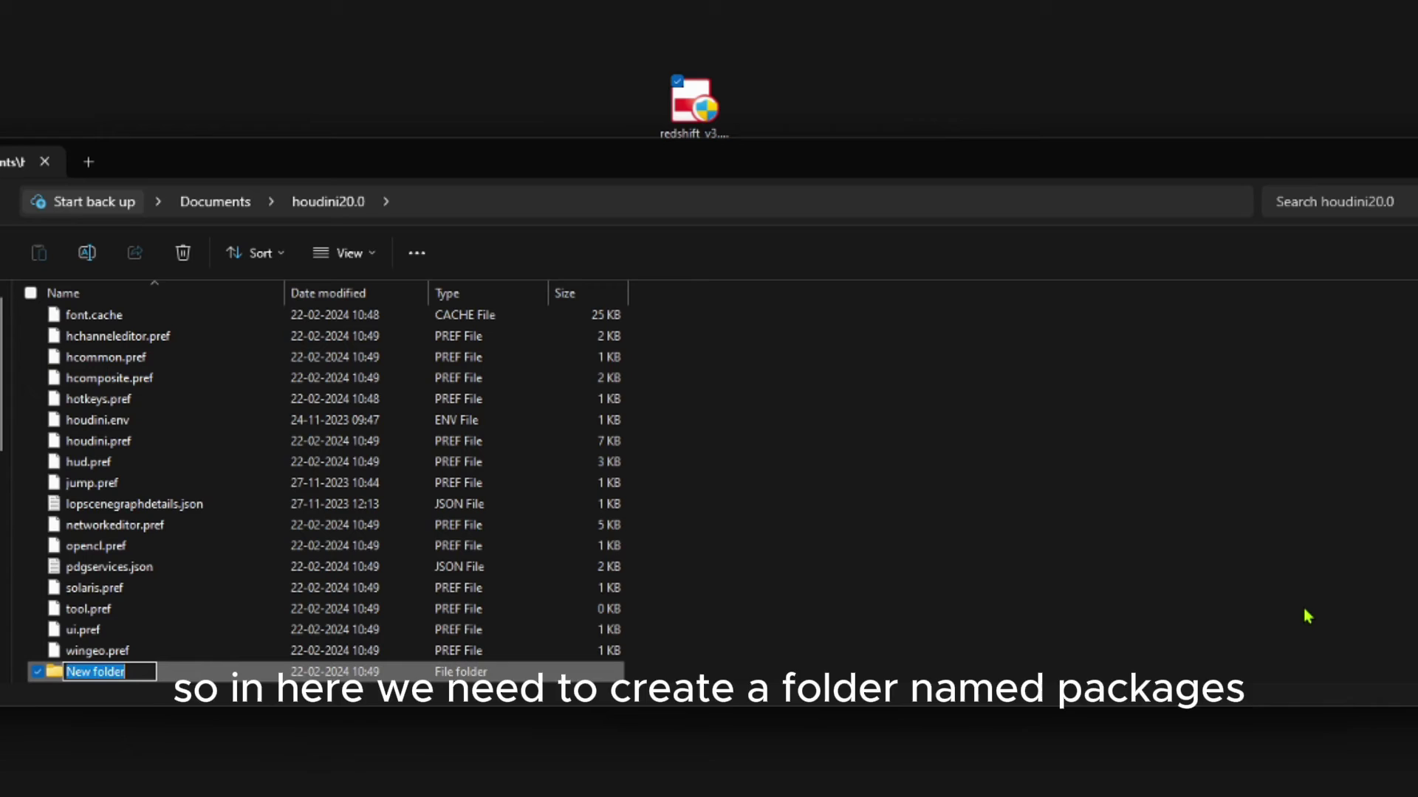
text(packag)
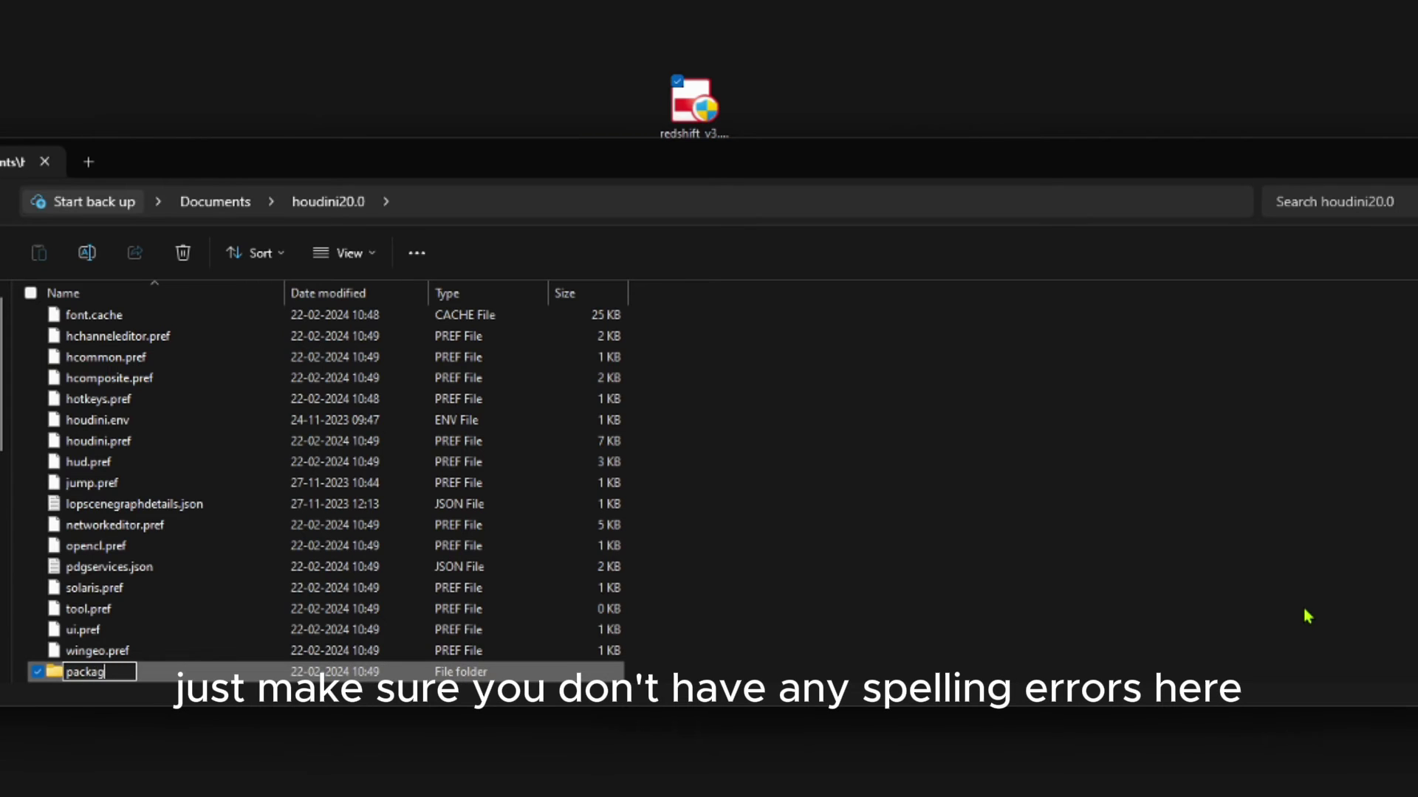
text(es)
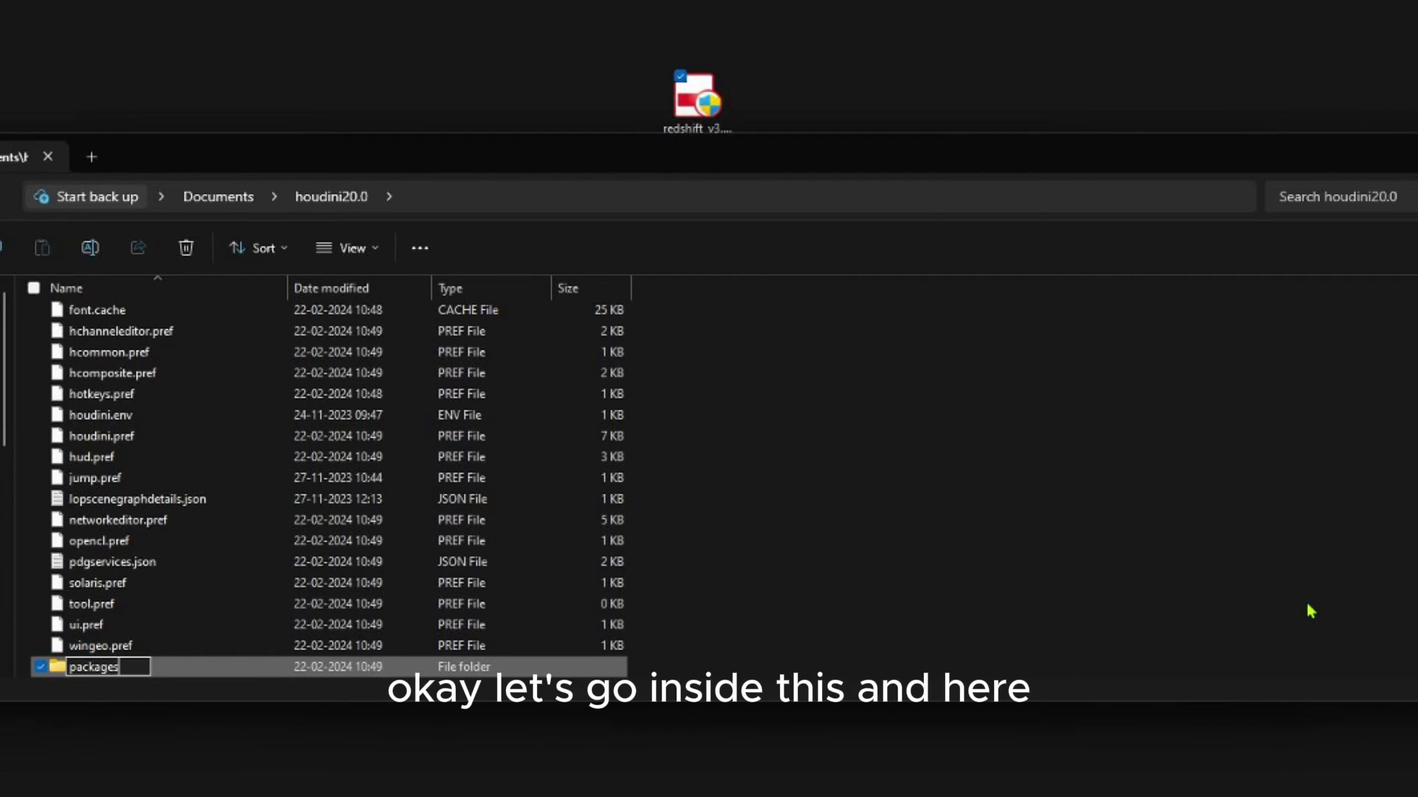
key(Return)
Step: Go into the packages folder and open the redshift.json file
key(Return)
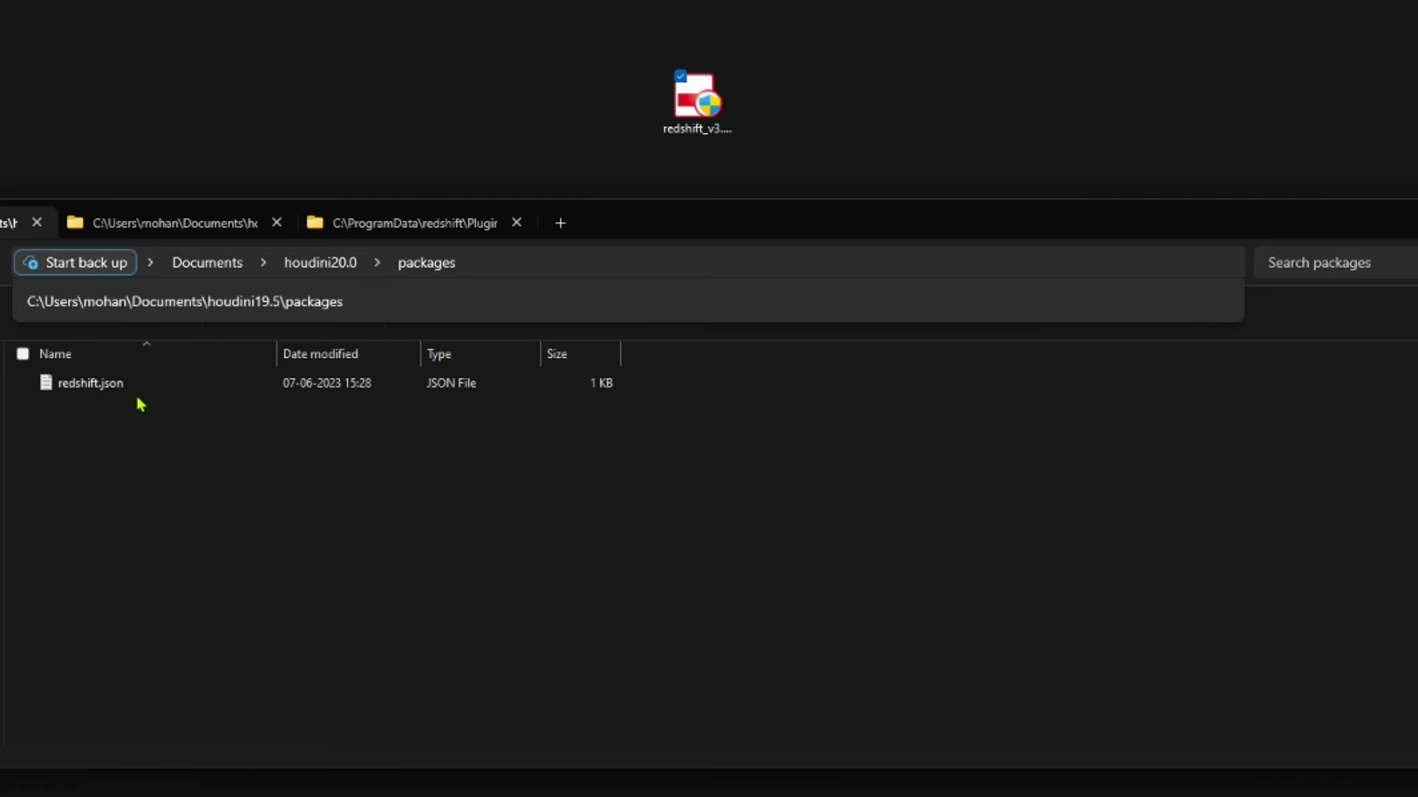
click(136, 386)
key(Return)
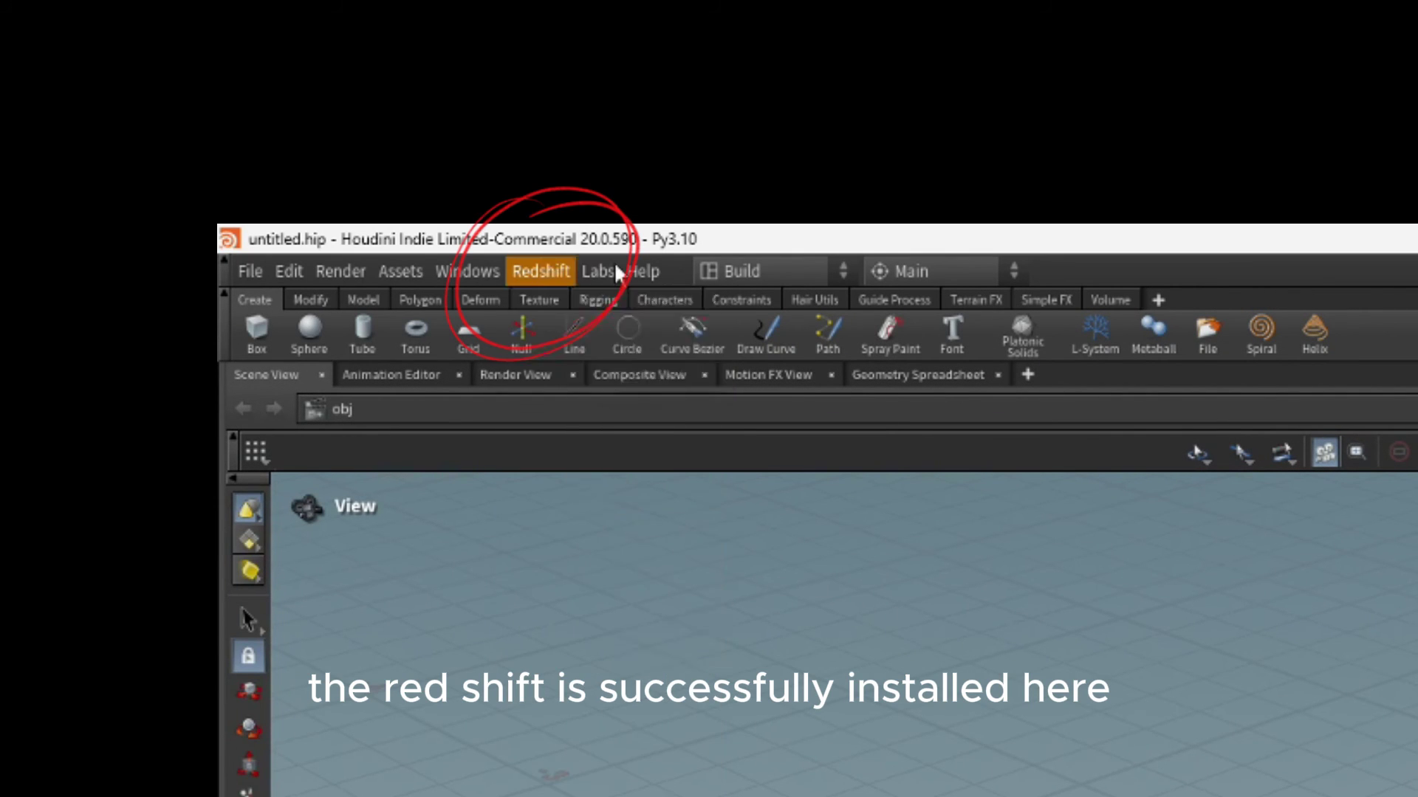
click(642, 272)
key(Escape)
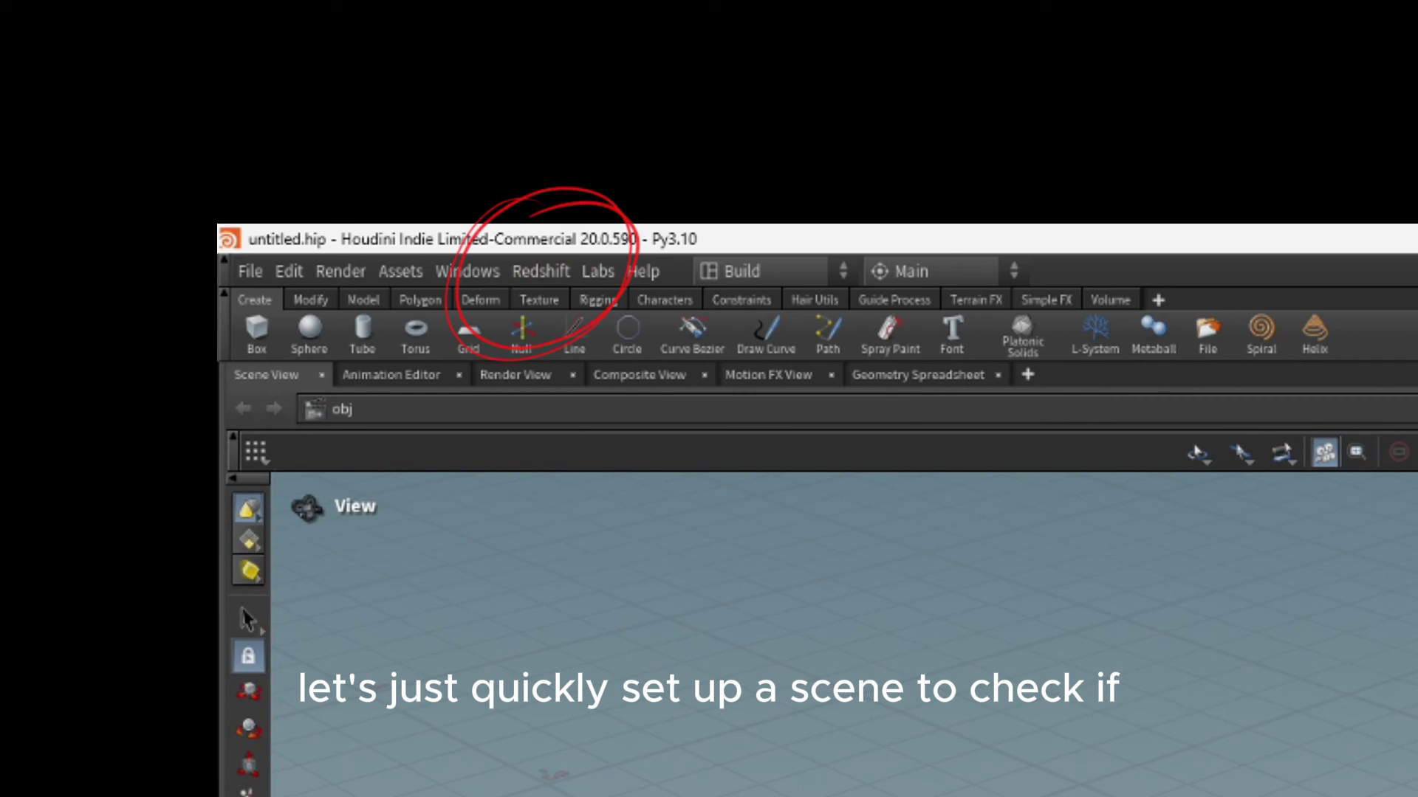
Step: Add a sphere and a grid side by side in the object network
key(Tab)
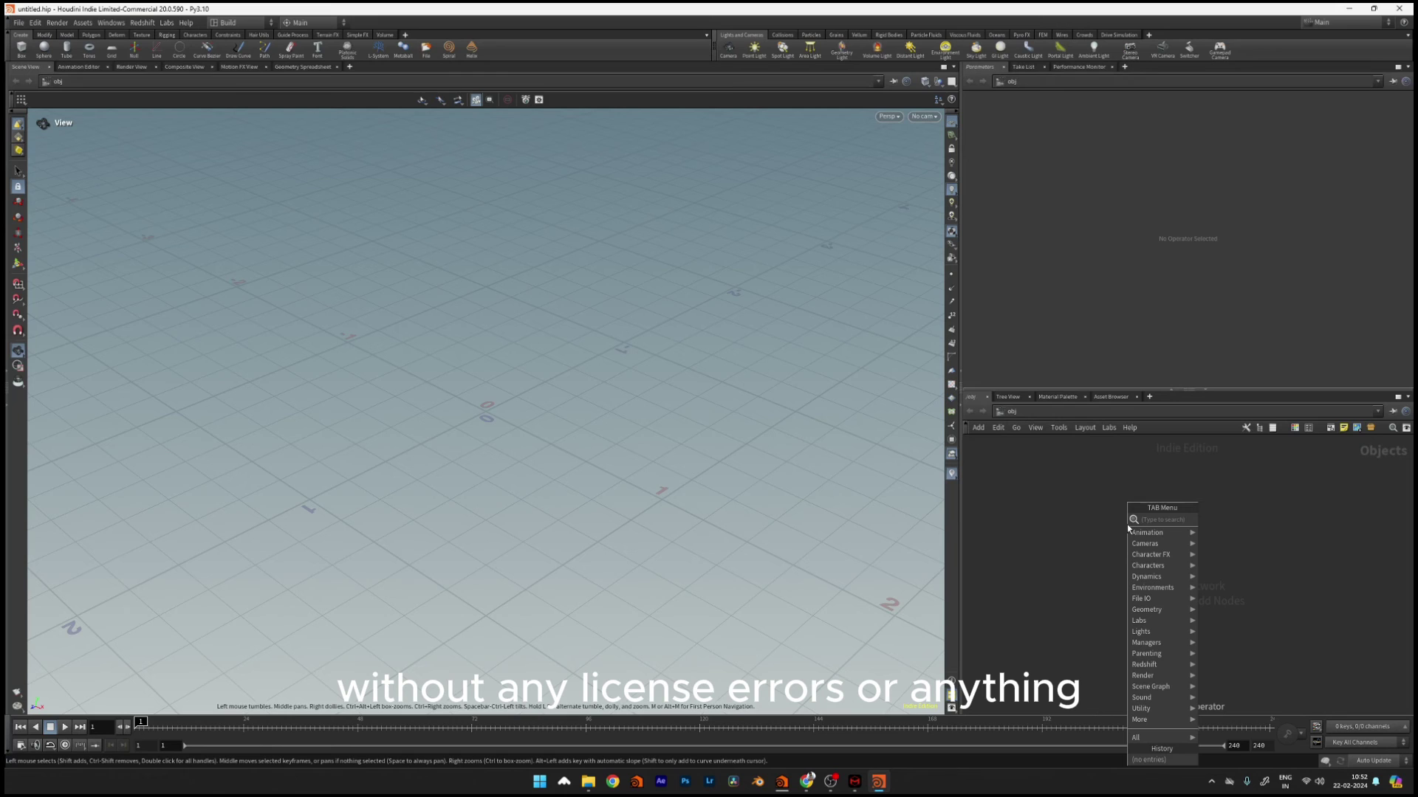
key(Escape)
click(1127, 526)
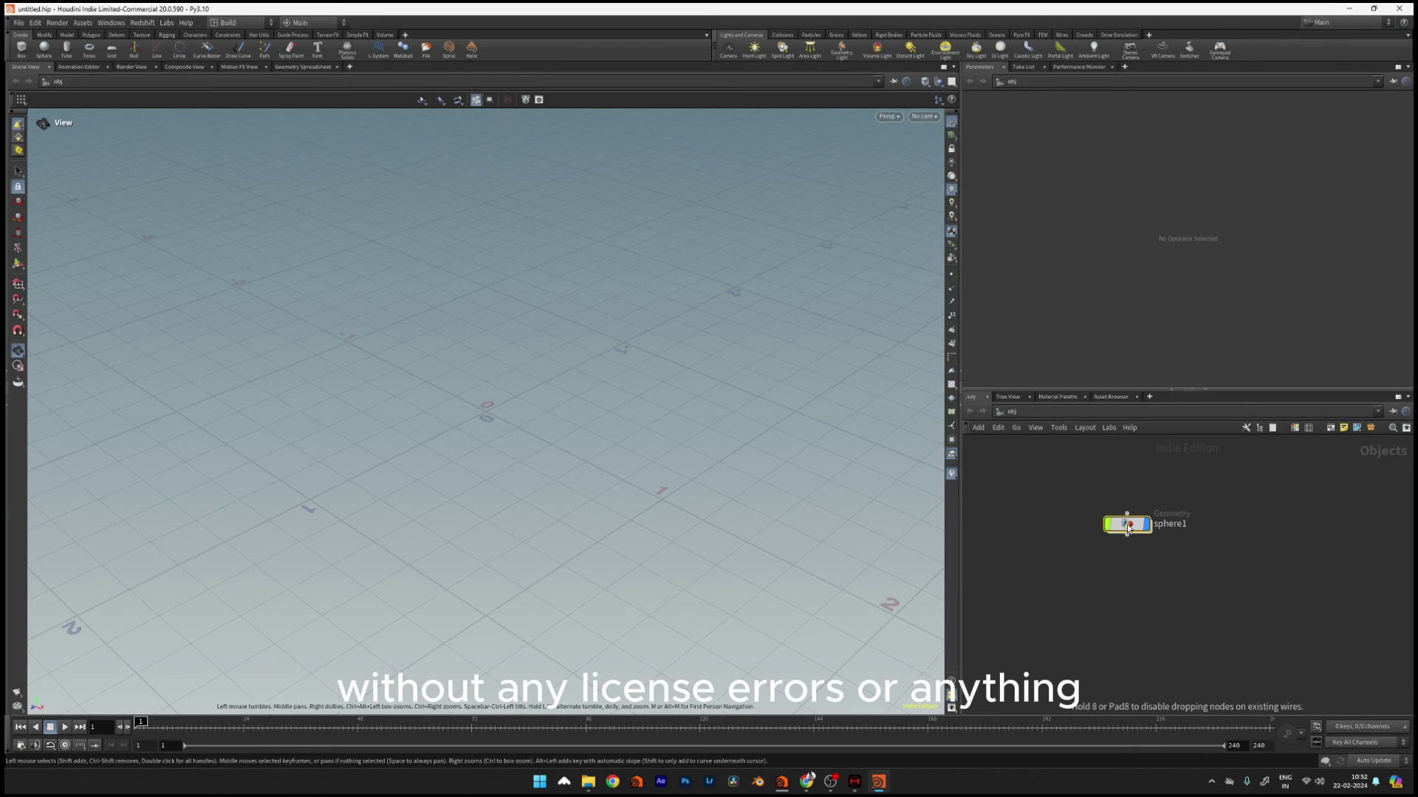
key(Tab)
text(grid)
key(Return)
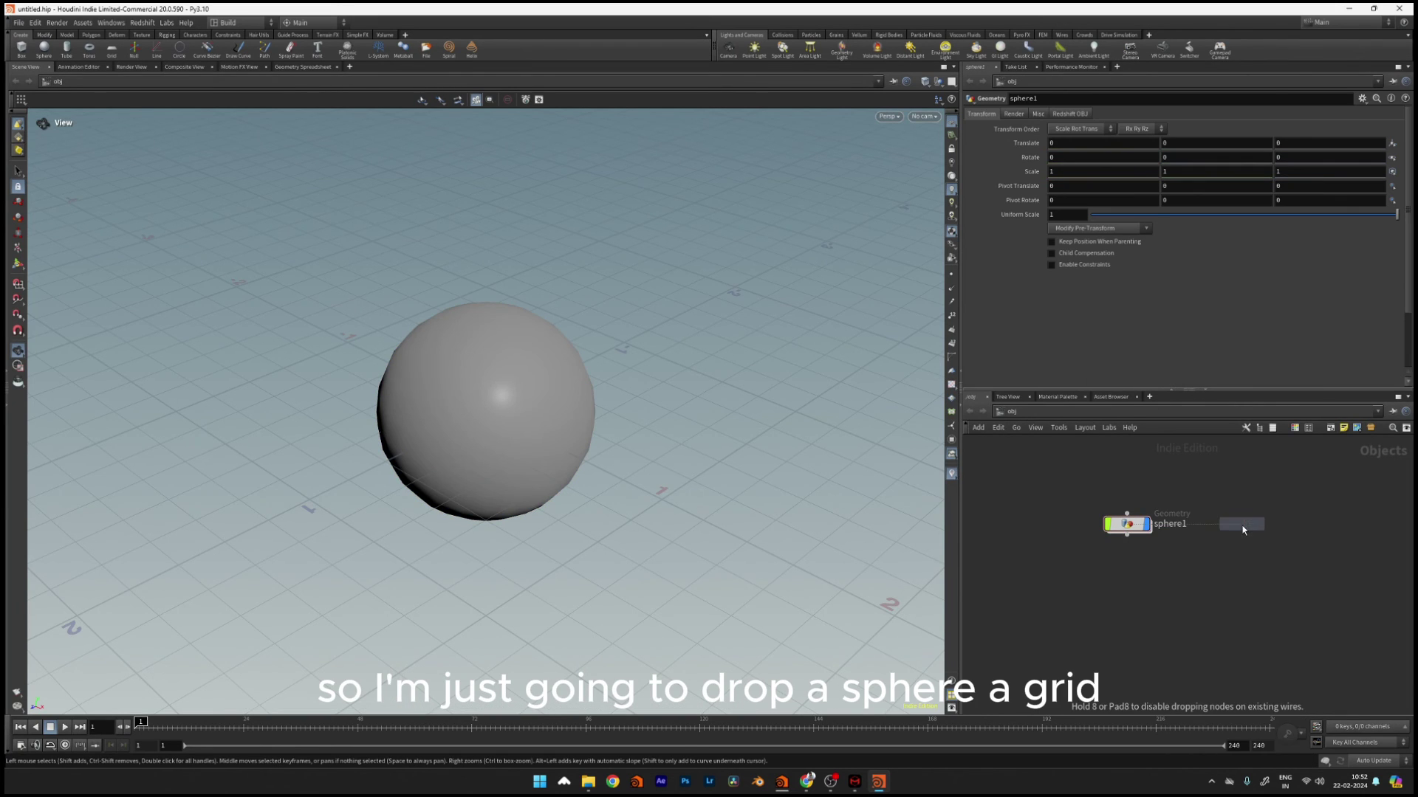
click(1248, 526)
Step: Add a Redshift light below the sphere and grid in the object network
key(Tab)
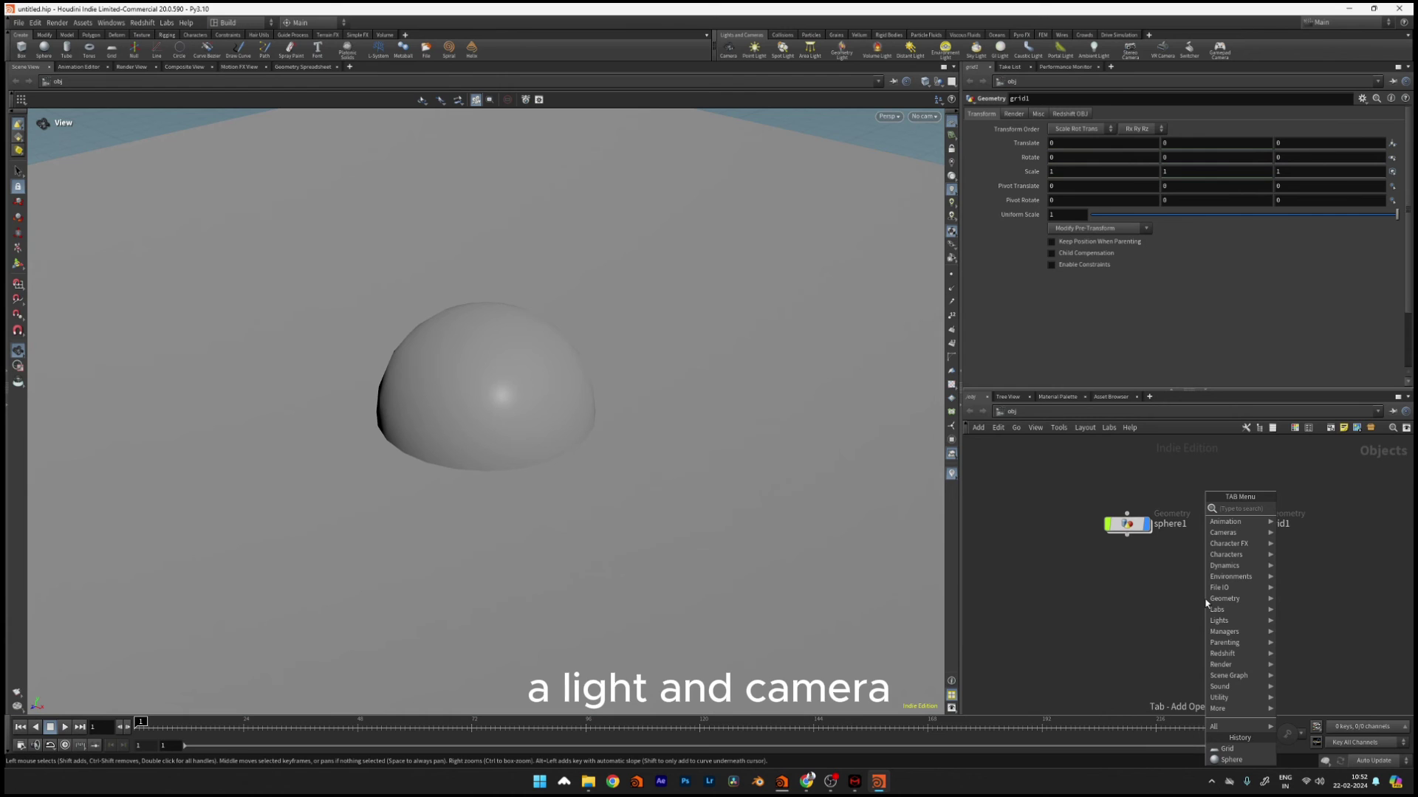
click(1300, 509)
click(1219, 596)
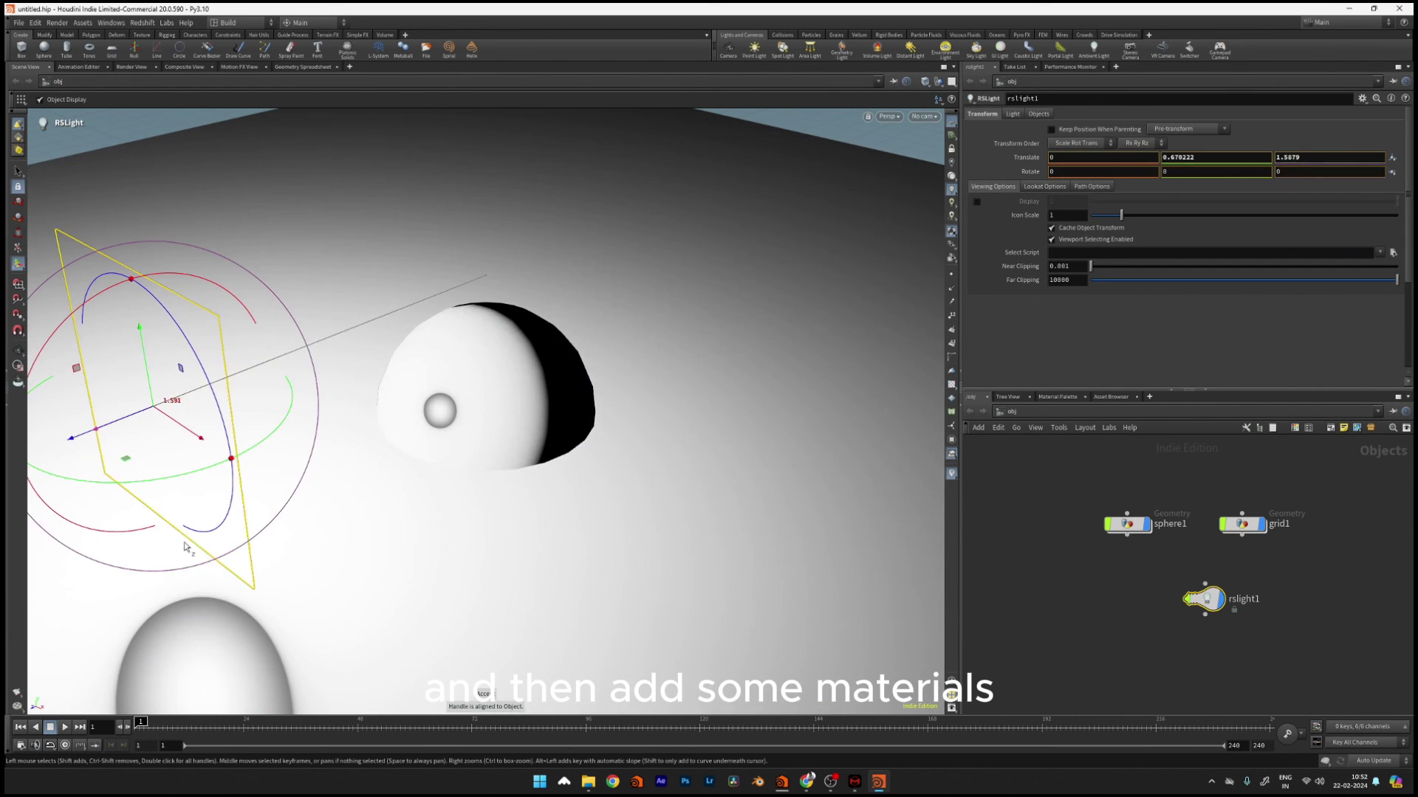
Step: Switch to the out network and add a Redshift ROP together with its Redshift IPR node
click(1013, 412)
click(1019, 472)
key(Tab)
click(1108, 544)
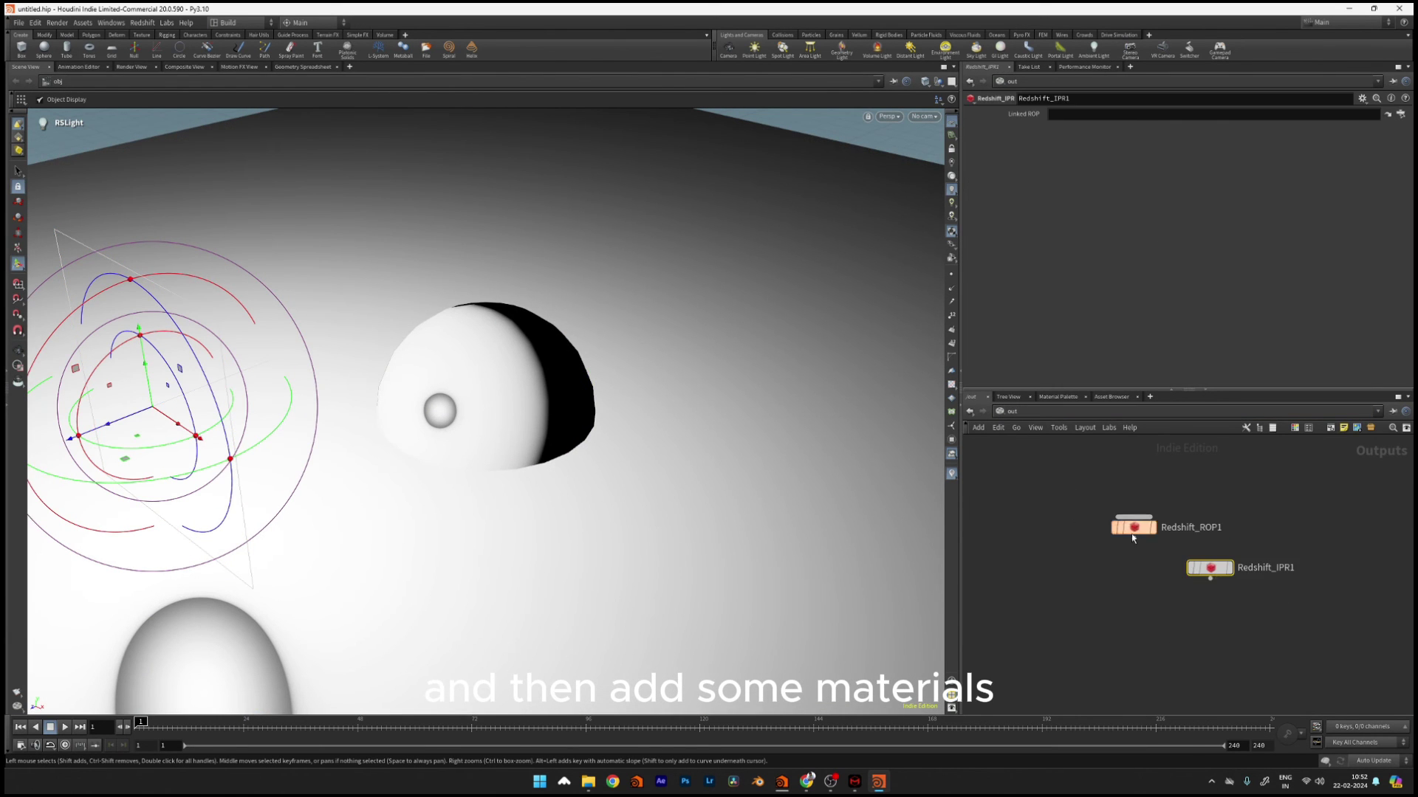
click(1137, 532)
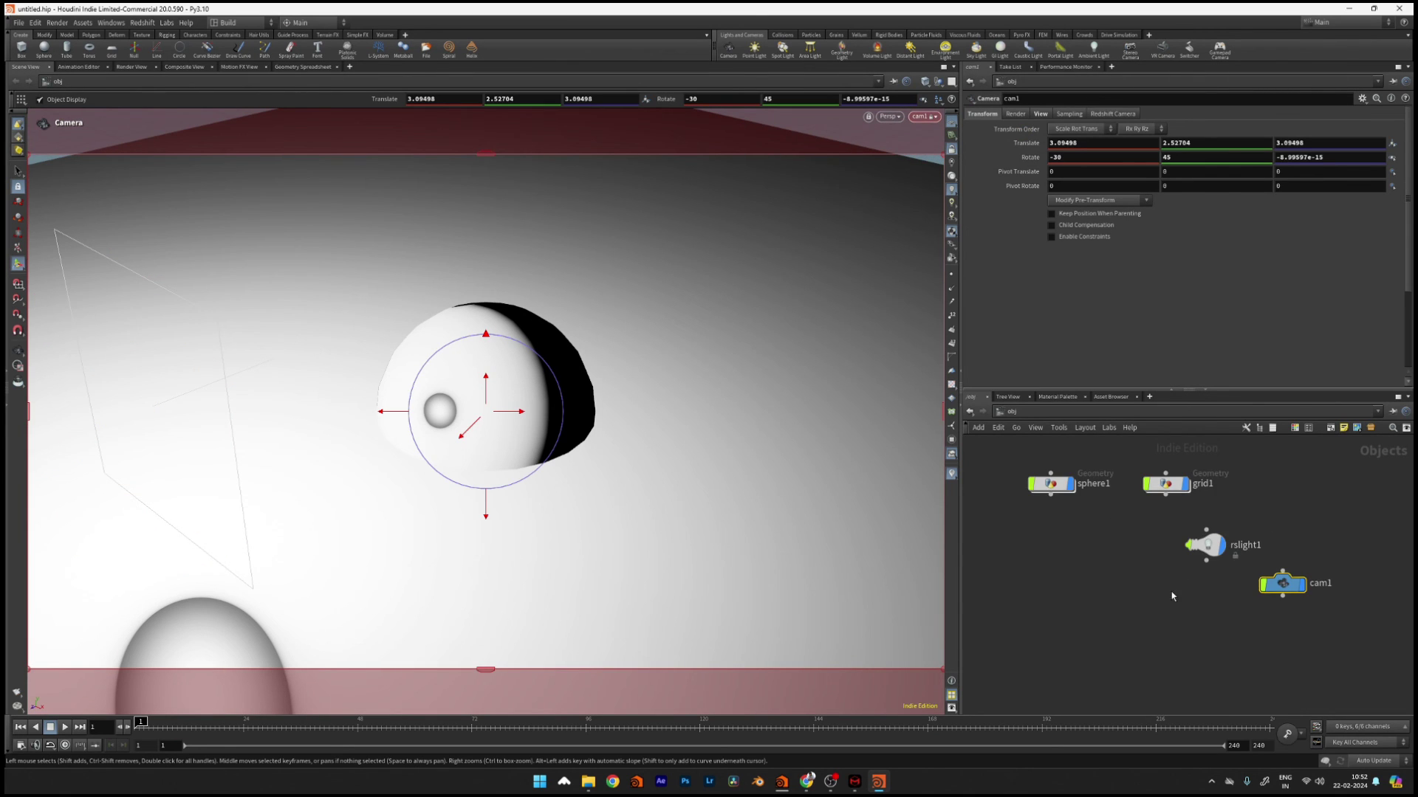
Step: Build Redshift materials in the mat network and edit the grid's material assignment
key(Tab)
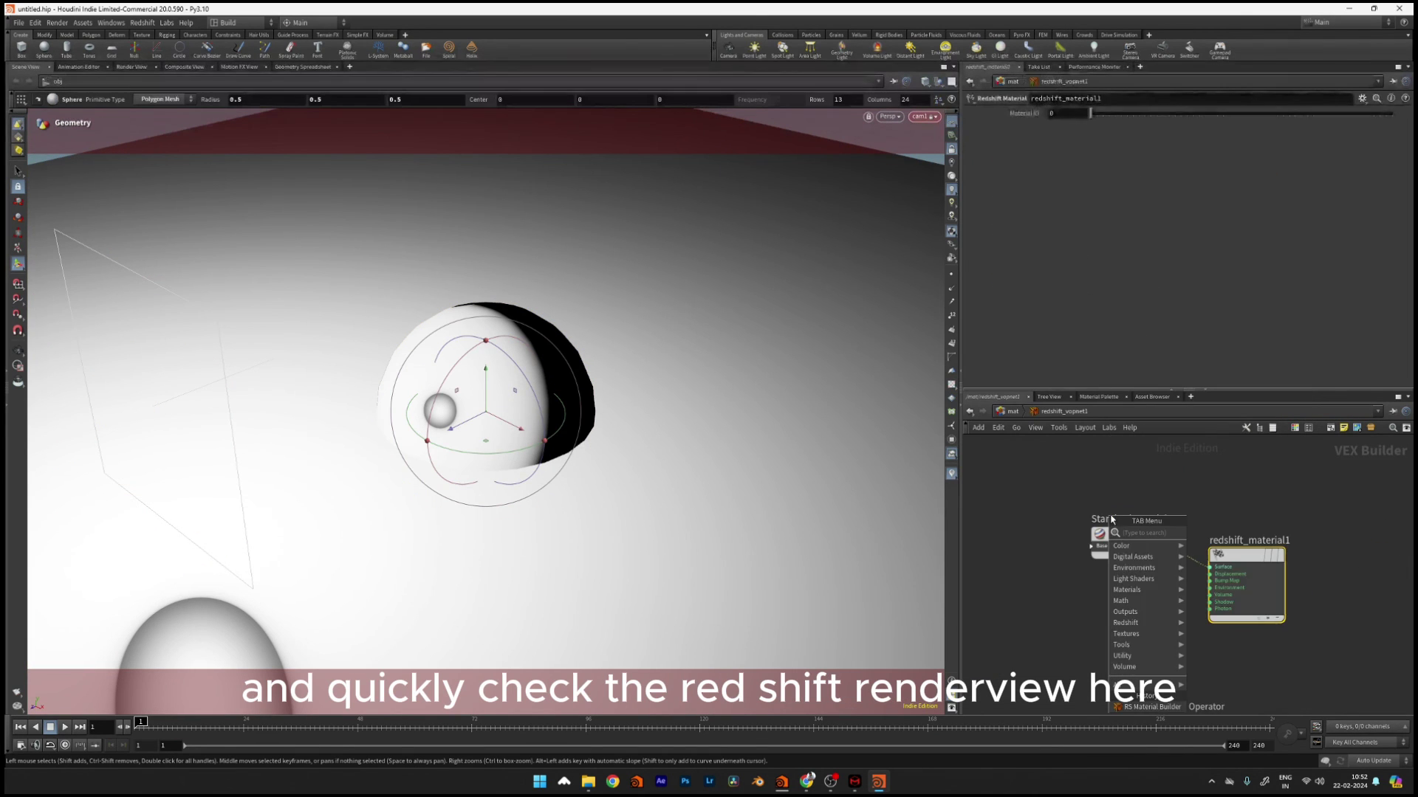
click(1109, 521)
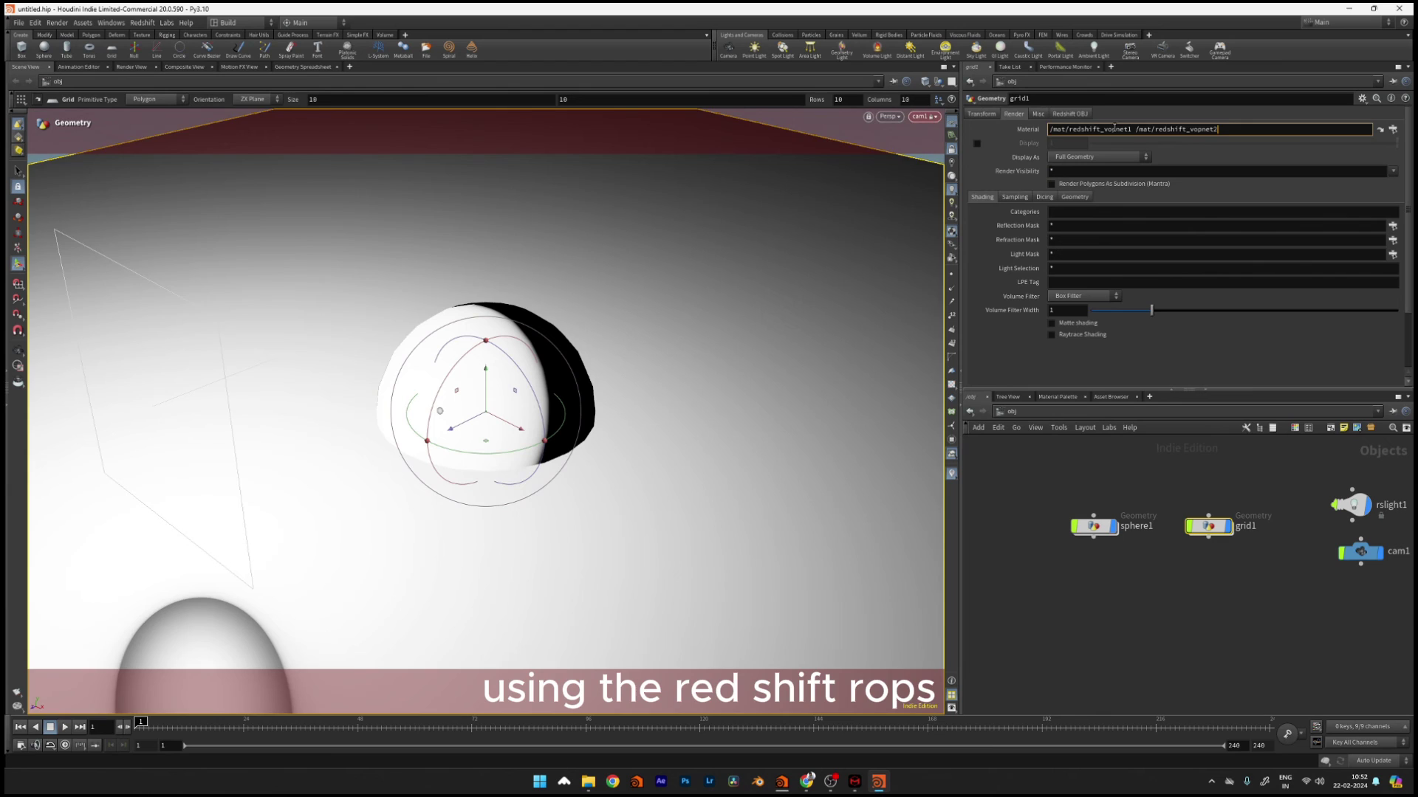